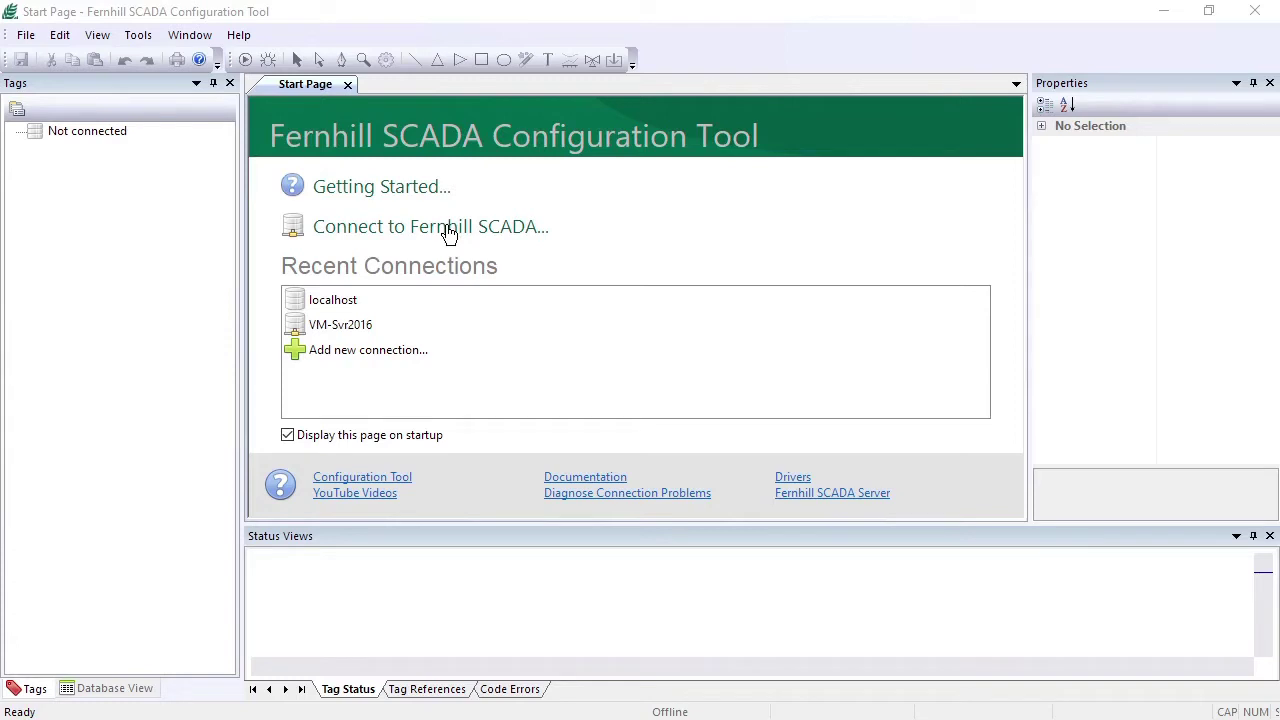
Connect to the localhost server and add a new folder named MicroLogix Ethernet directly under it.
left_click(315, 302)
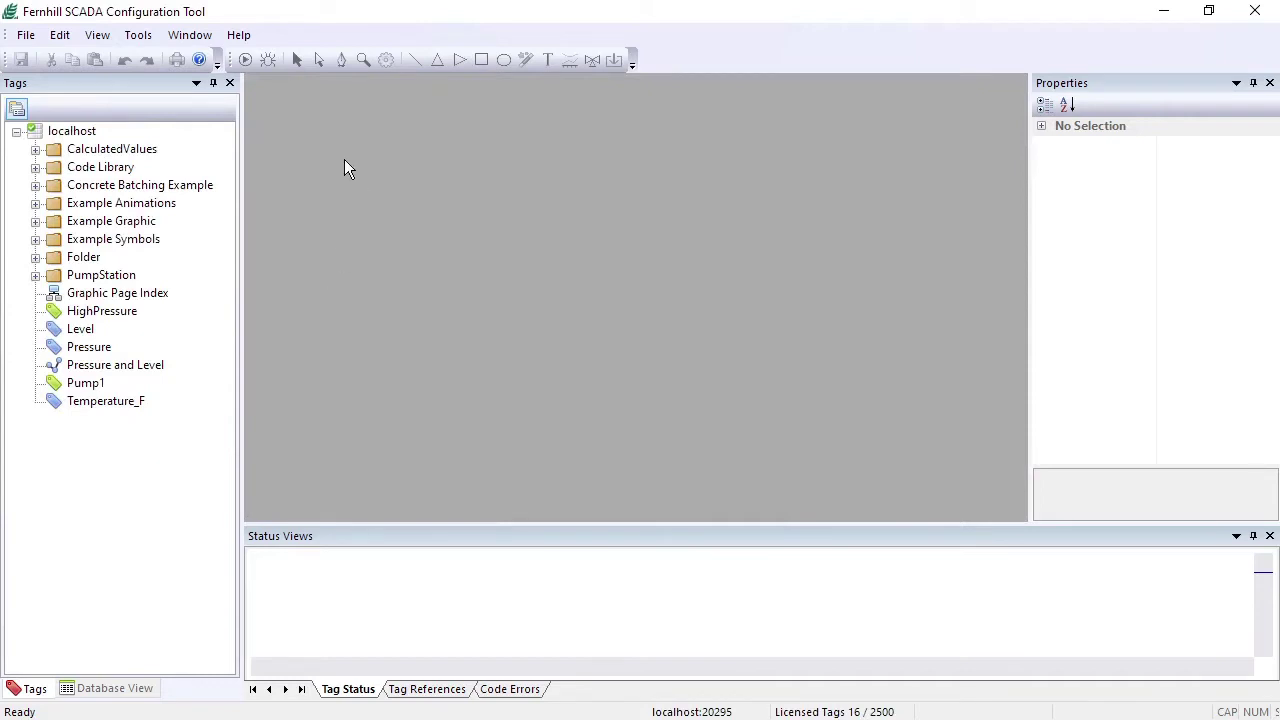
right_click(58, 129)
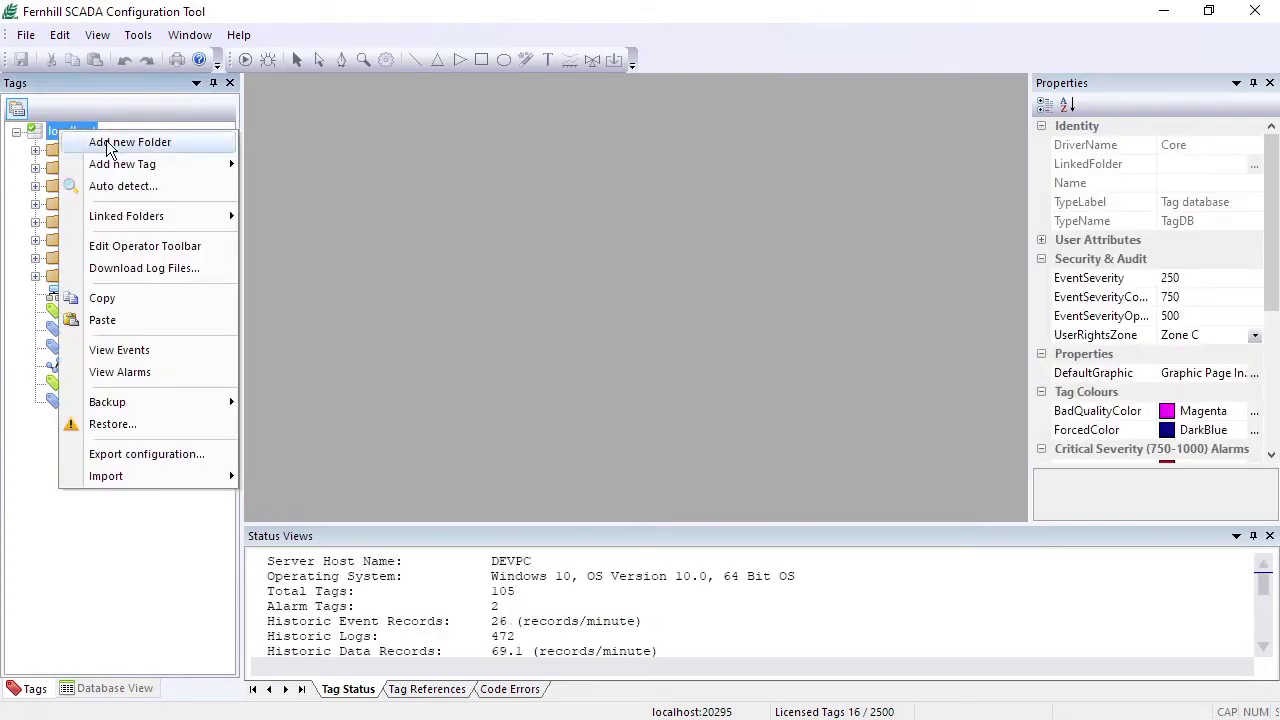
left_click(110, 143)
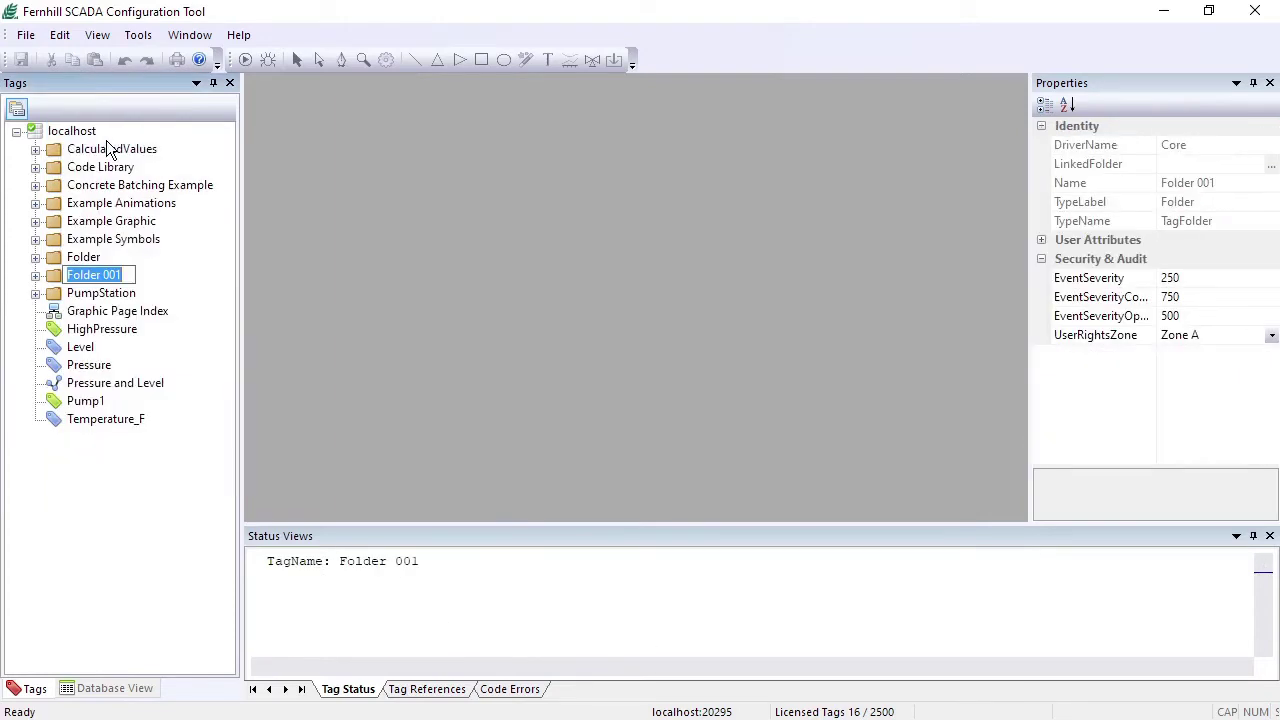
type("MicroLog")
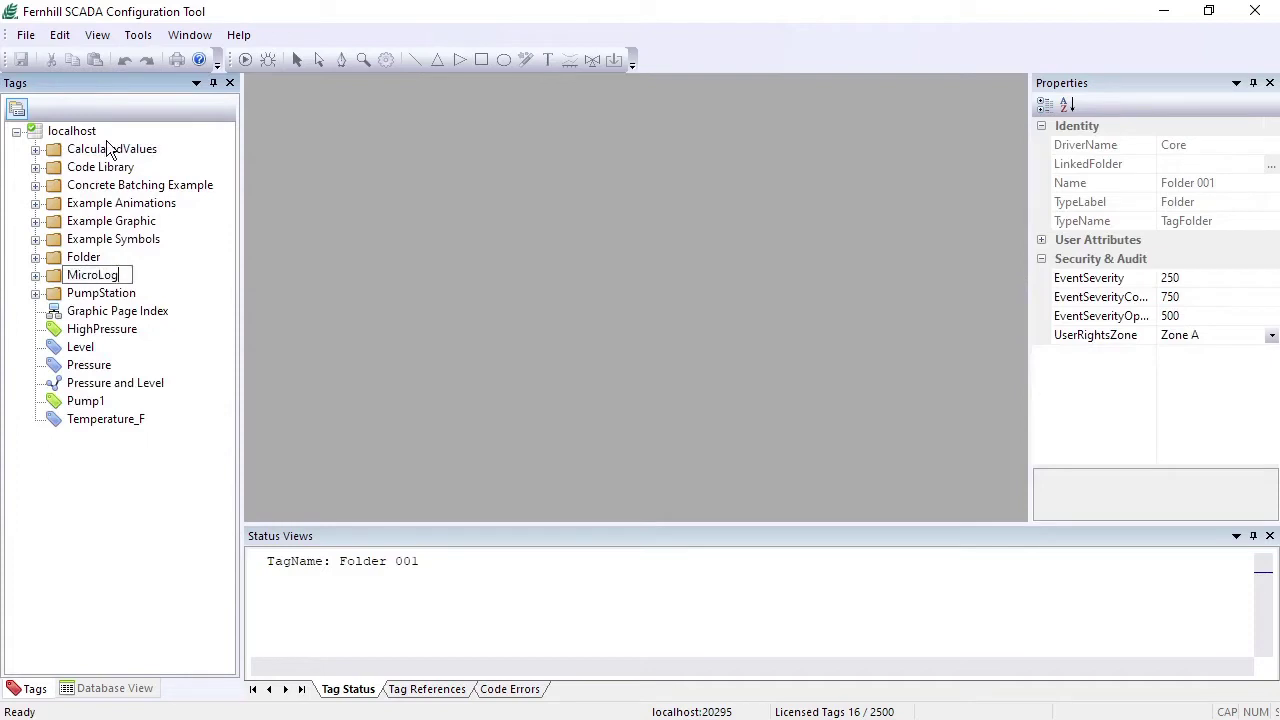
type("ix Ethernet")
key("Return")
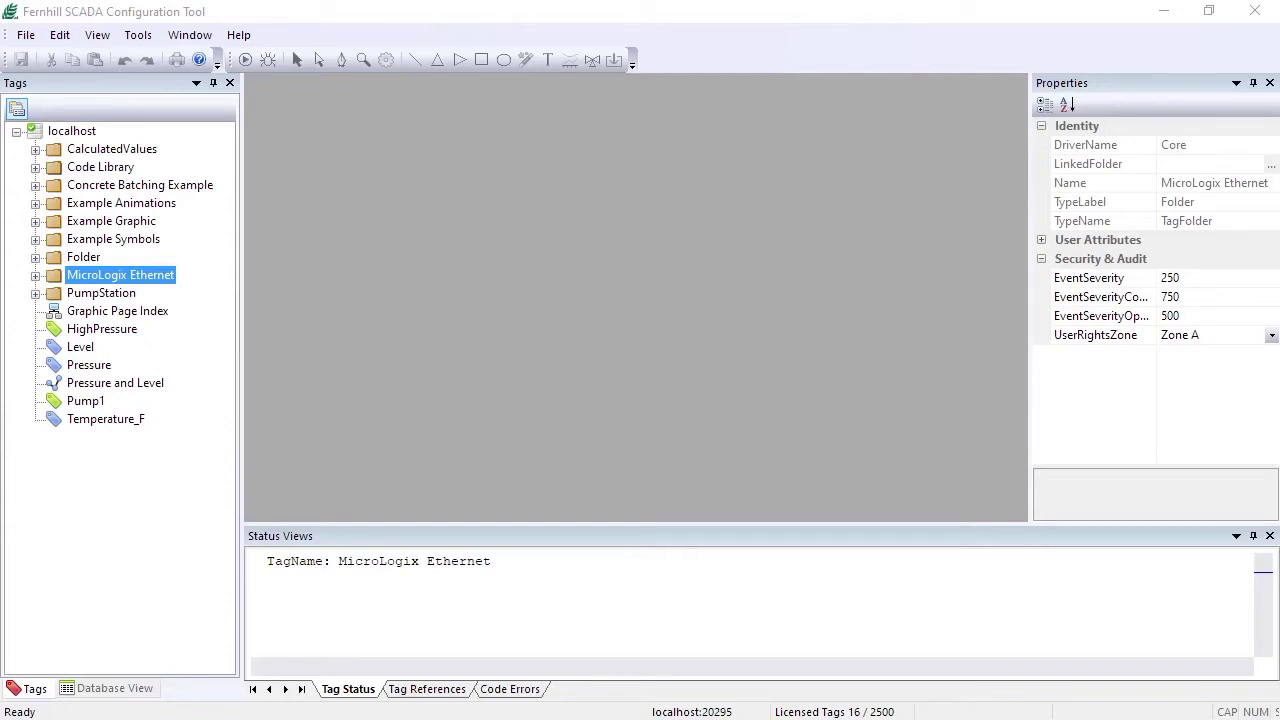
Add an Allen Bradley Ethernet channel named Channel to the MicroLogix Ethernet folder and set its host to 192.168.1.22.
right_click(99, 279)
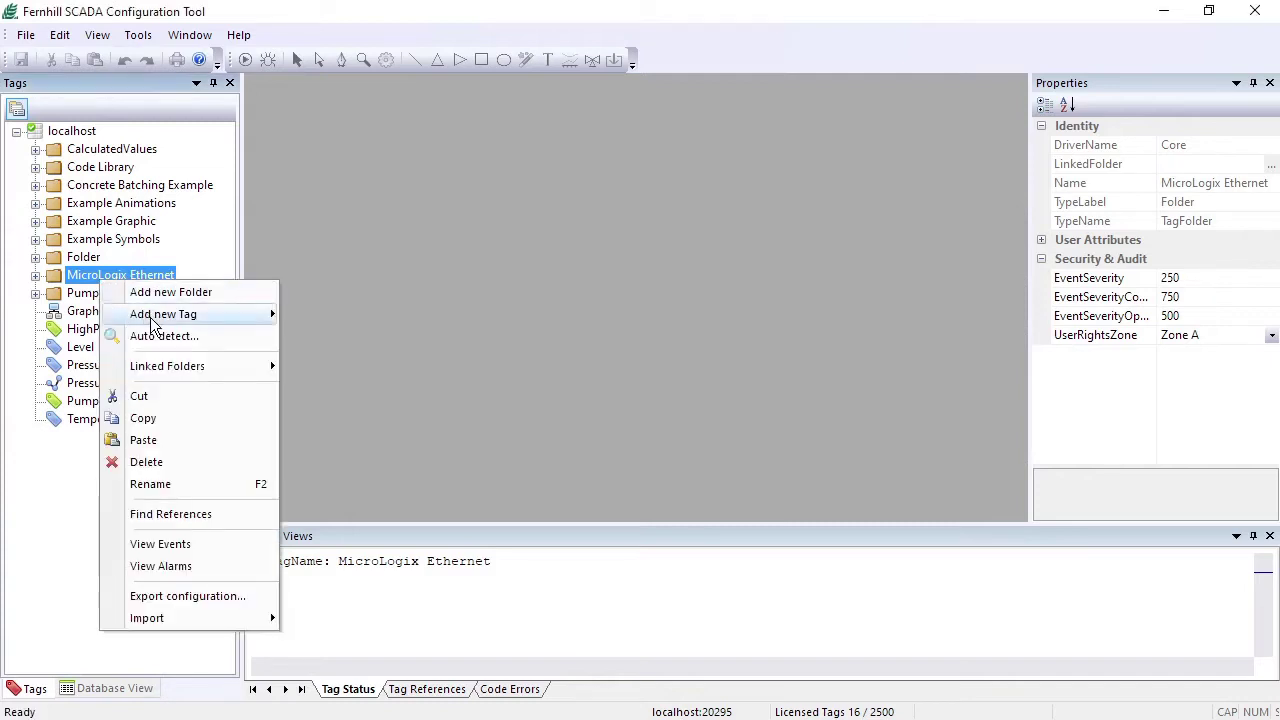
mouse_move(155, 322)
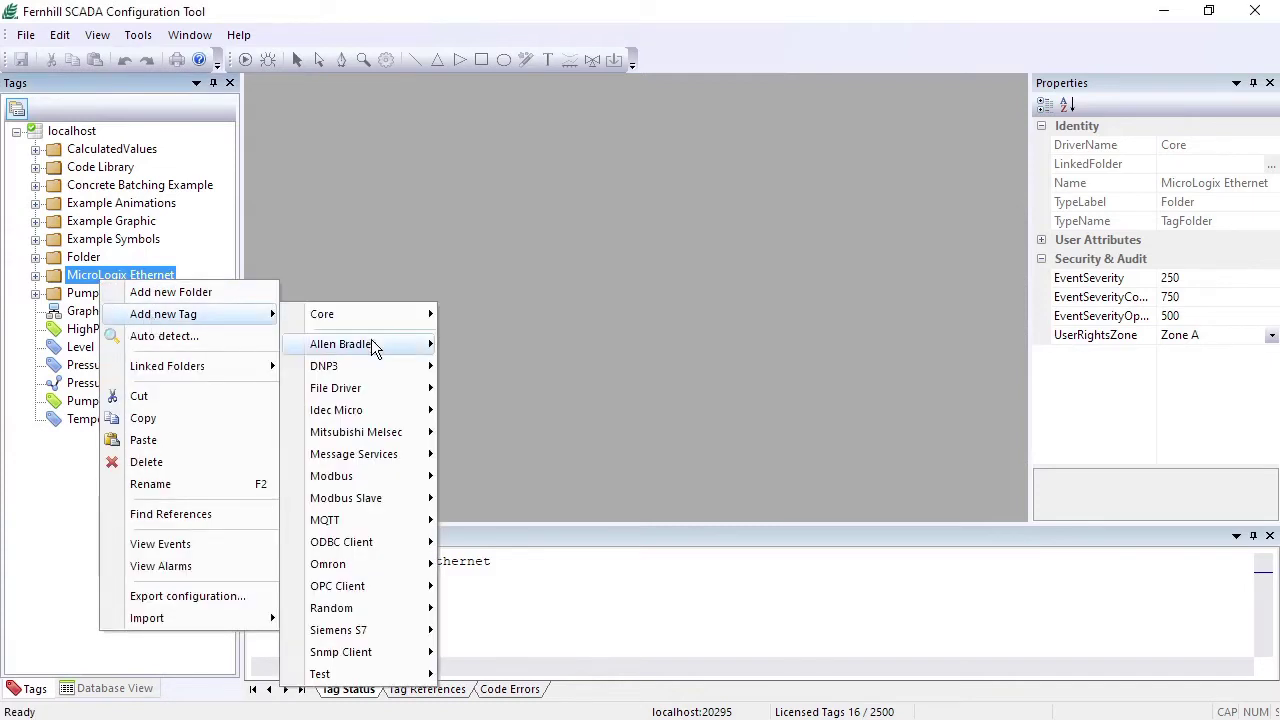
mouse_move(372, 342)
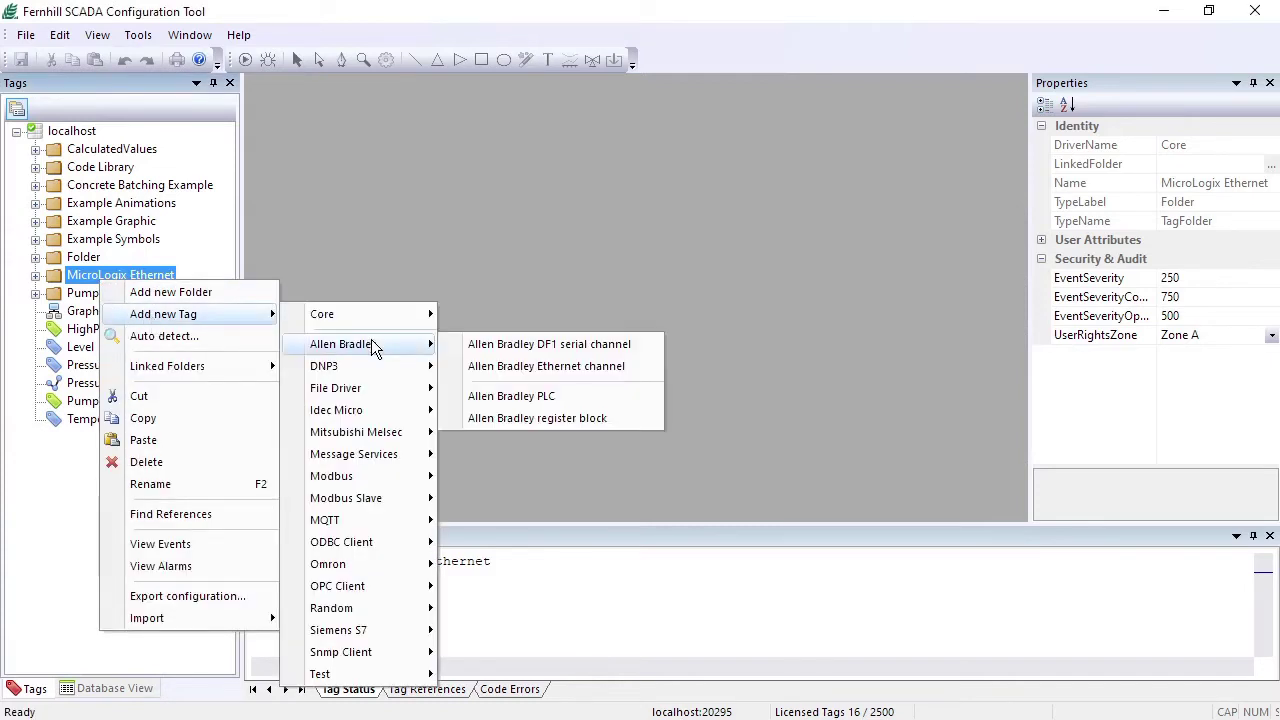
left_click(531, 371)
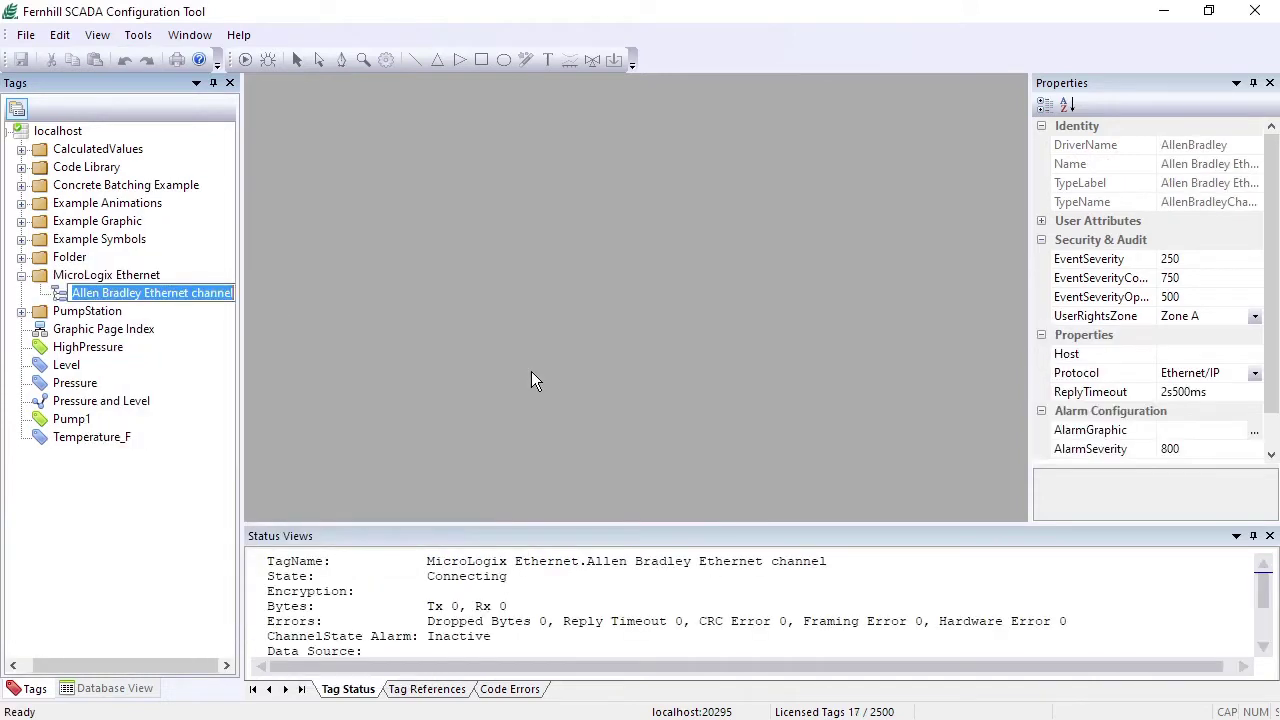
type("Channe")
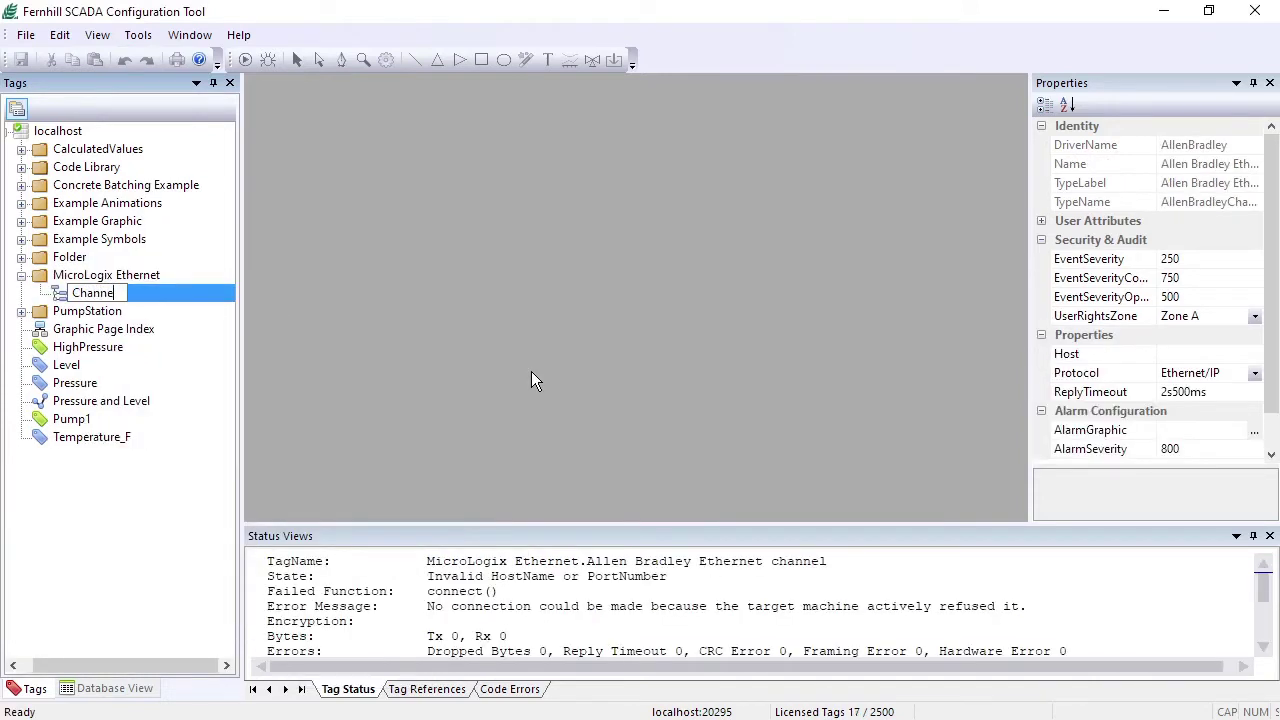
type("l")
key("Return")
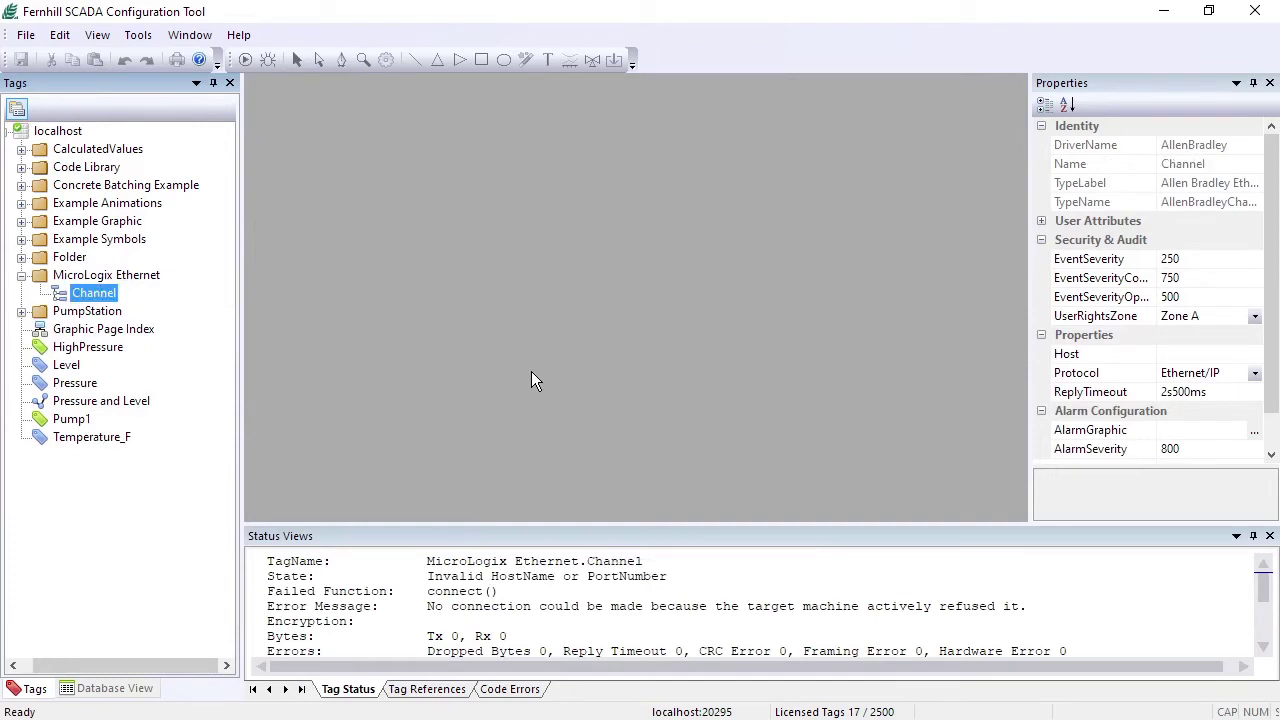
left_click(1191, 354)
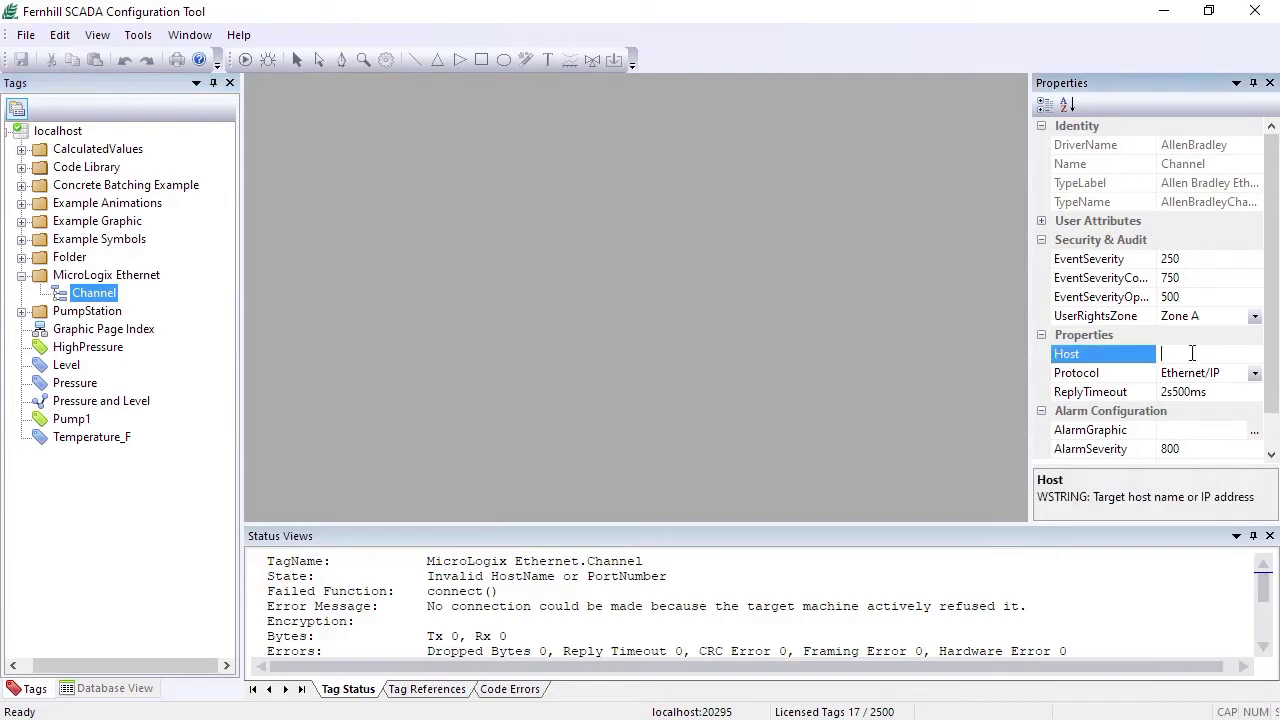
type("192.168.1.22")
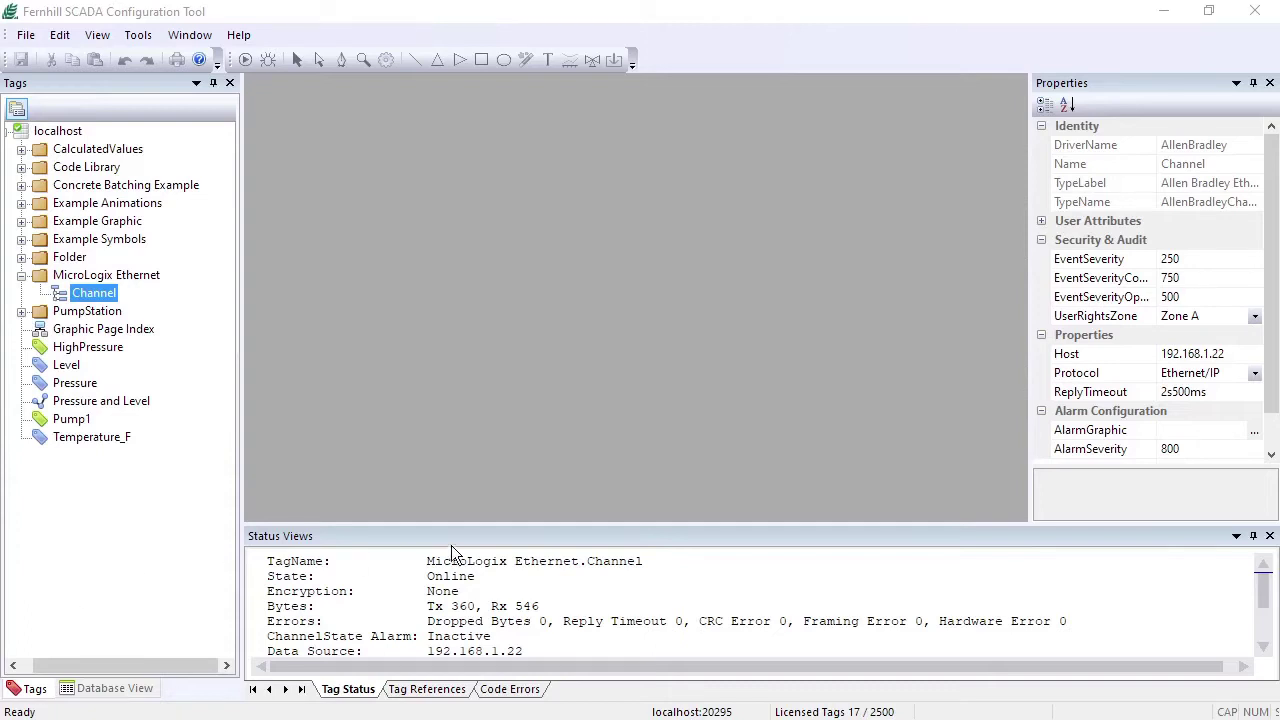
Add an Allen Bradley PLC tag named PLC to the MicroLogix Ethernet folder.
right_click(106, 279)
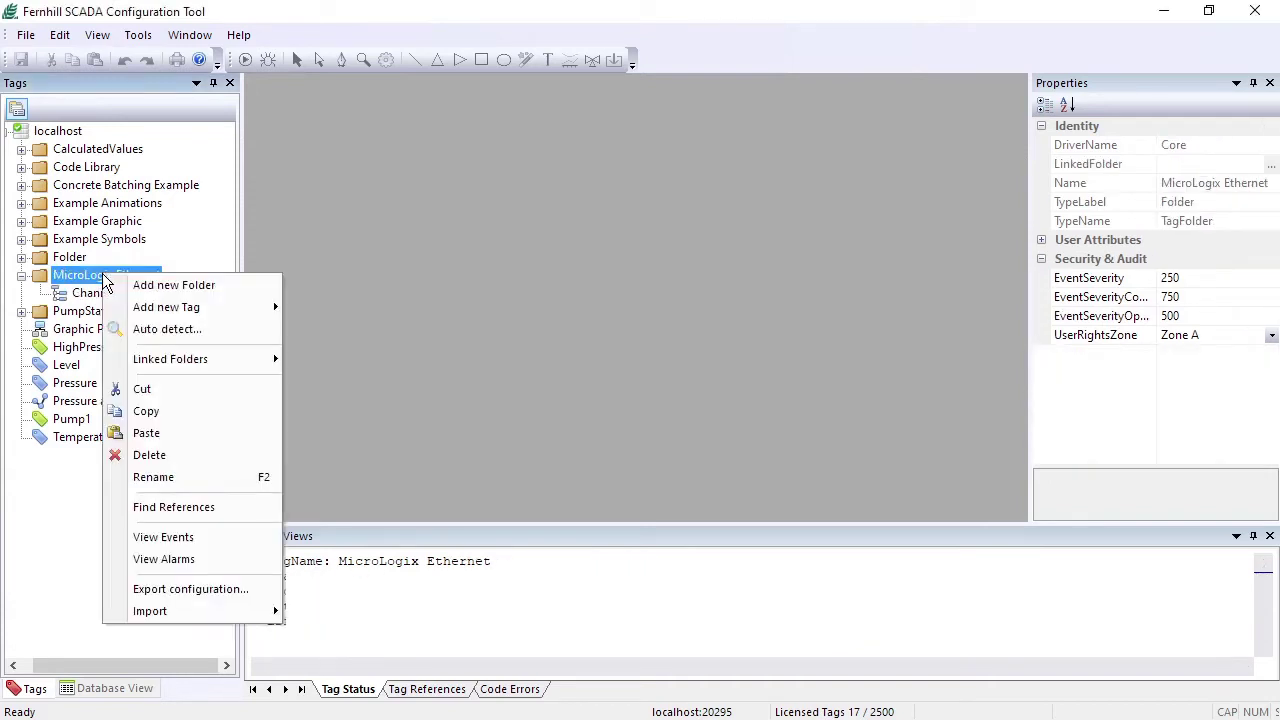
mouse_move(186, 307)
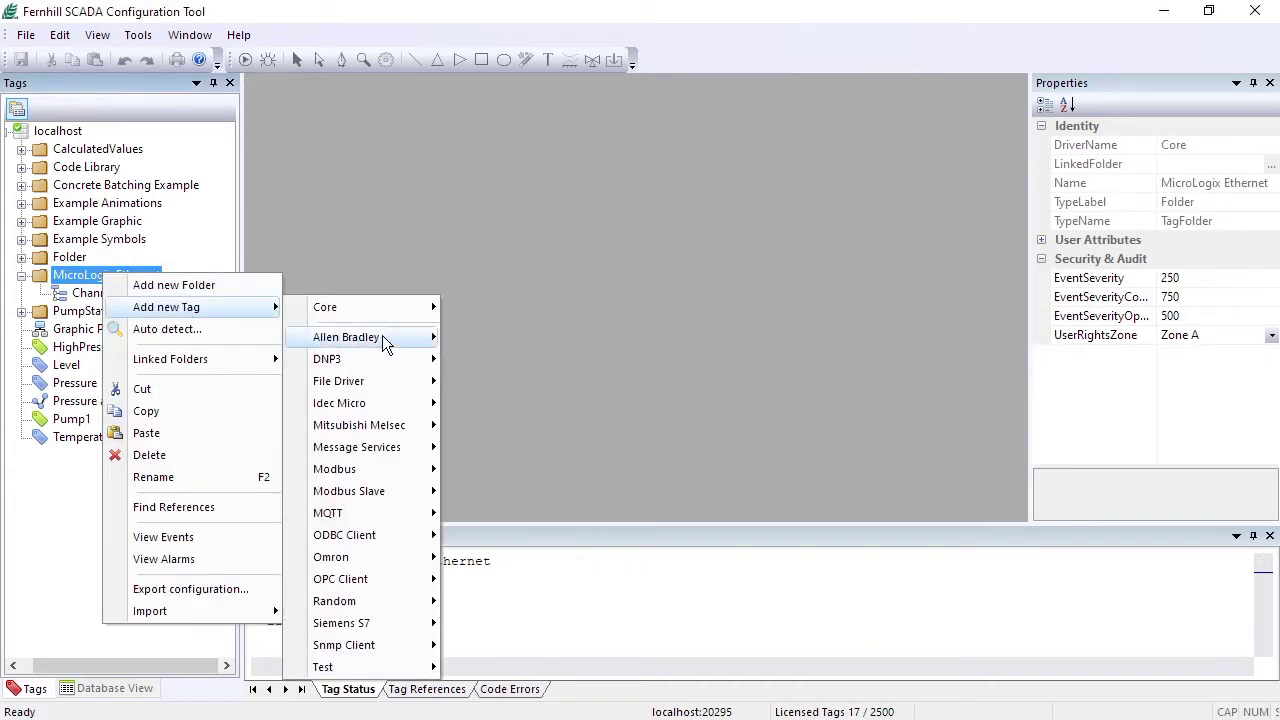
mouse_move(385, 343)
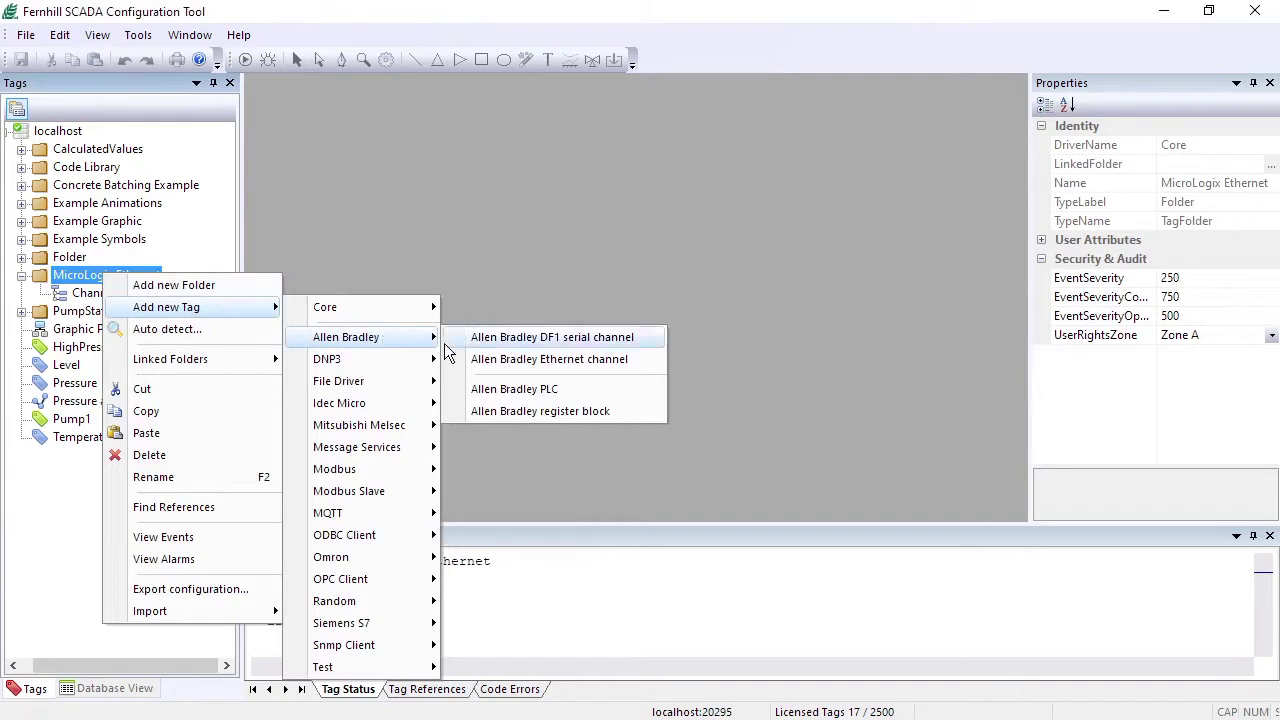
left_click(500, 390)
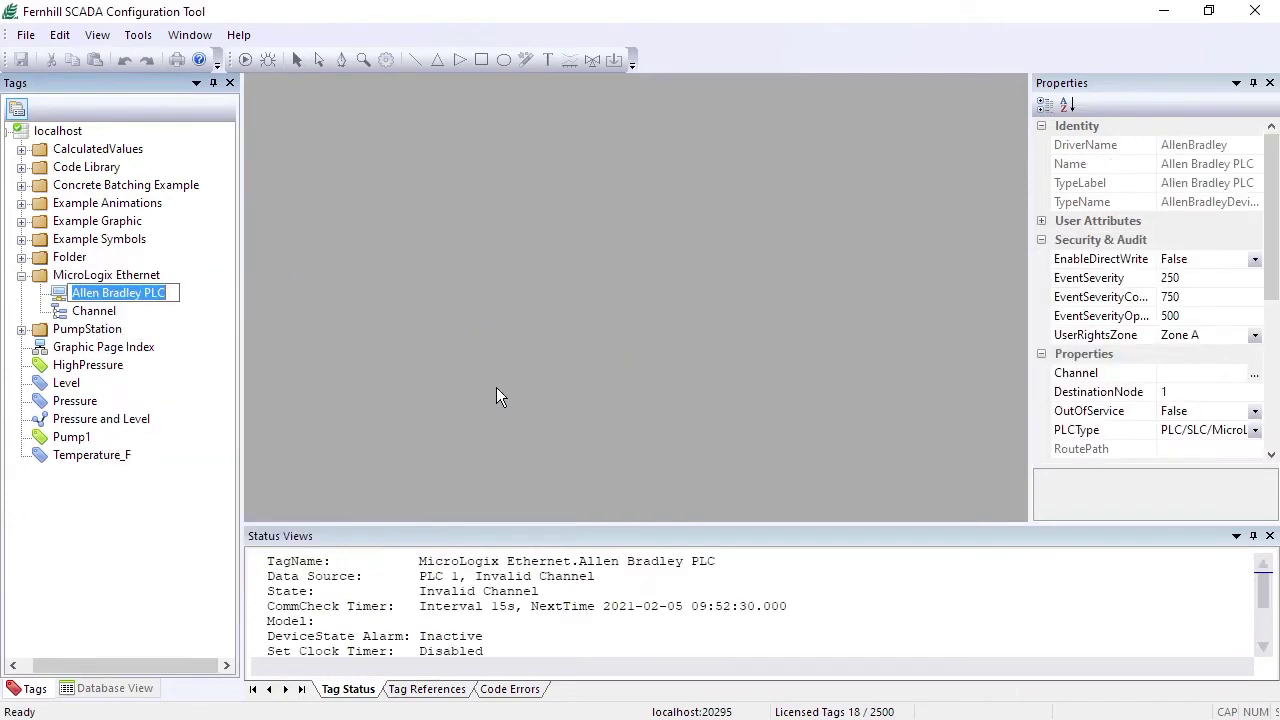
type("PLC")
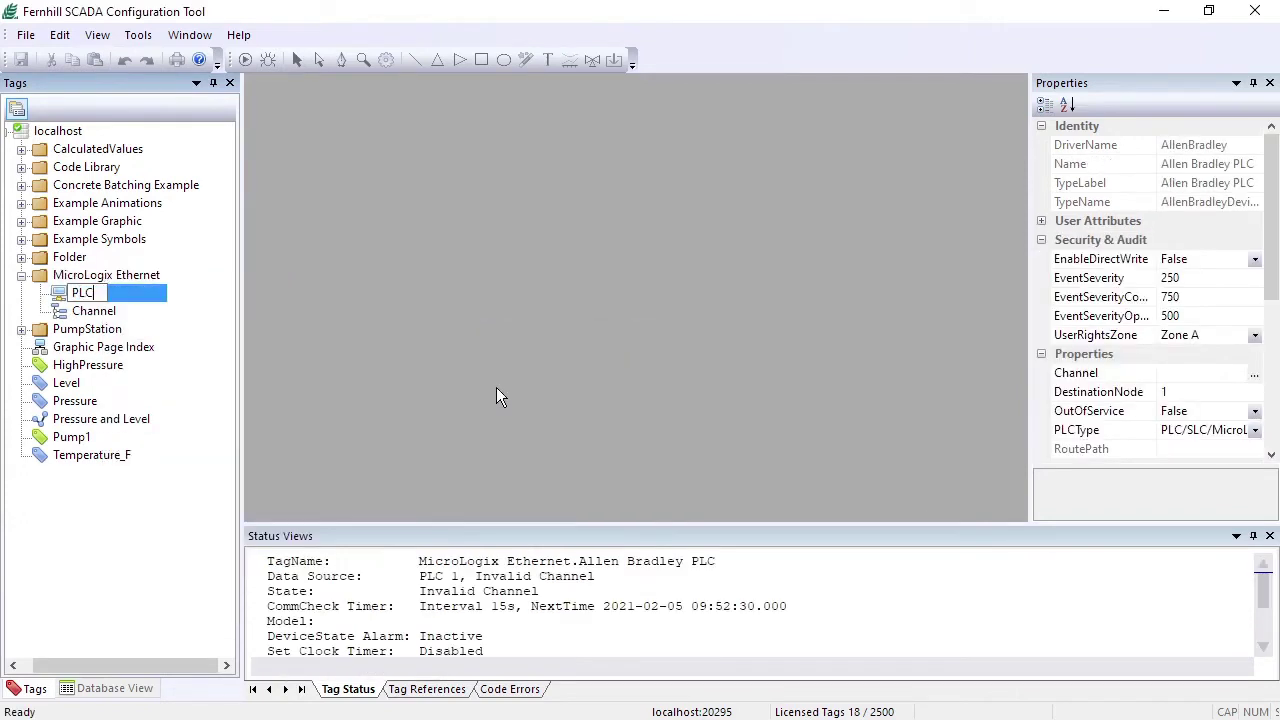
key("Return")
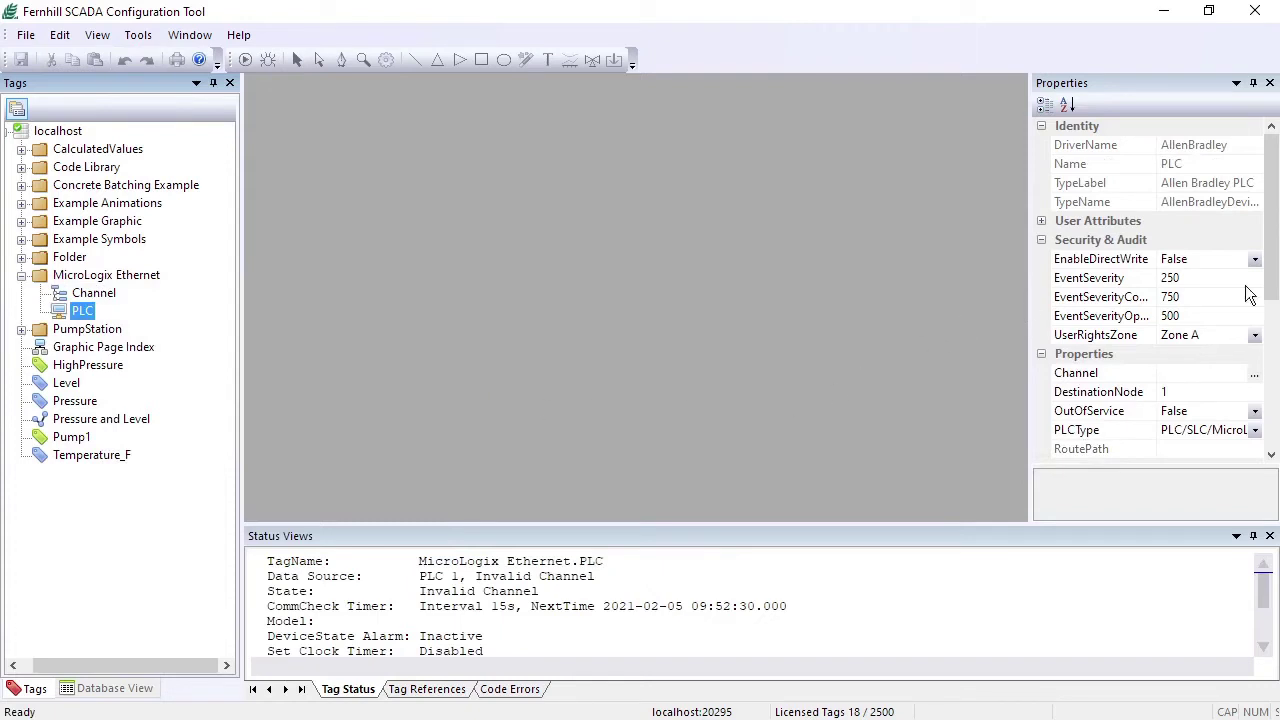
Assign the MicroLogix Ethernet channel to the PLC's Channel property as the relative reference .Channel.
left_click(1254, 374)
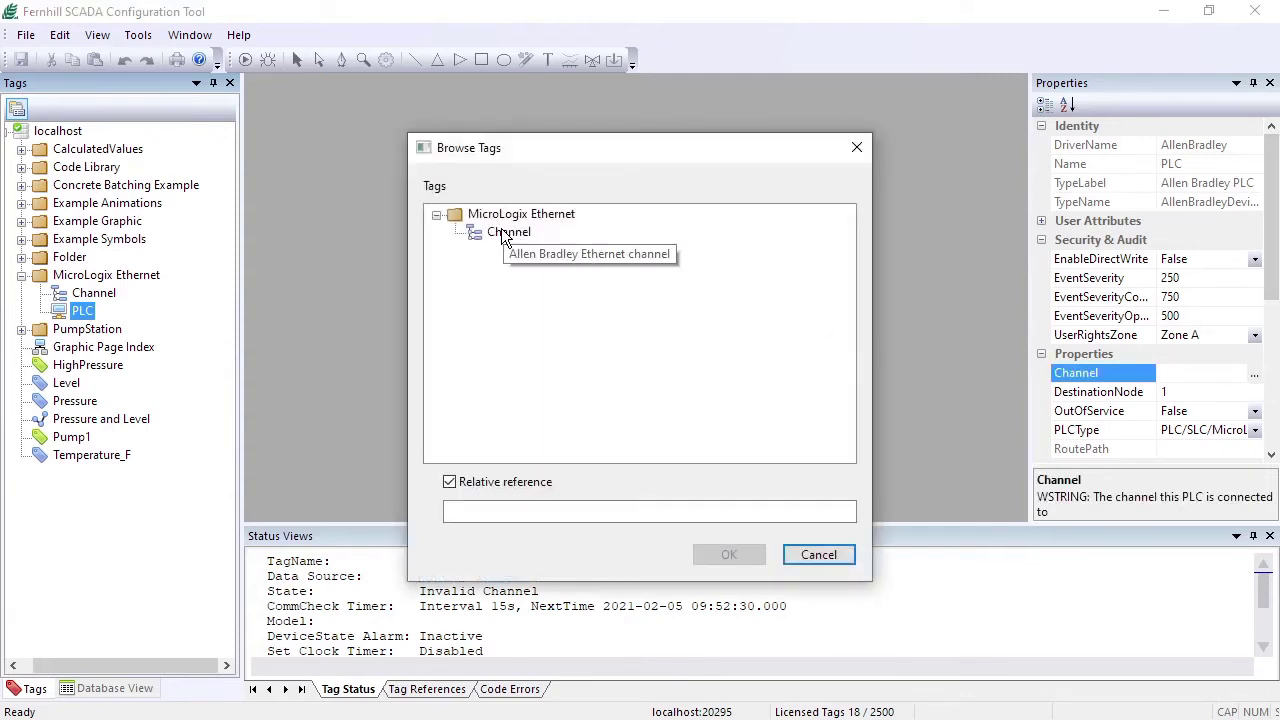
left_click(502, 232)
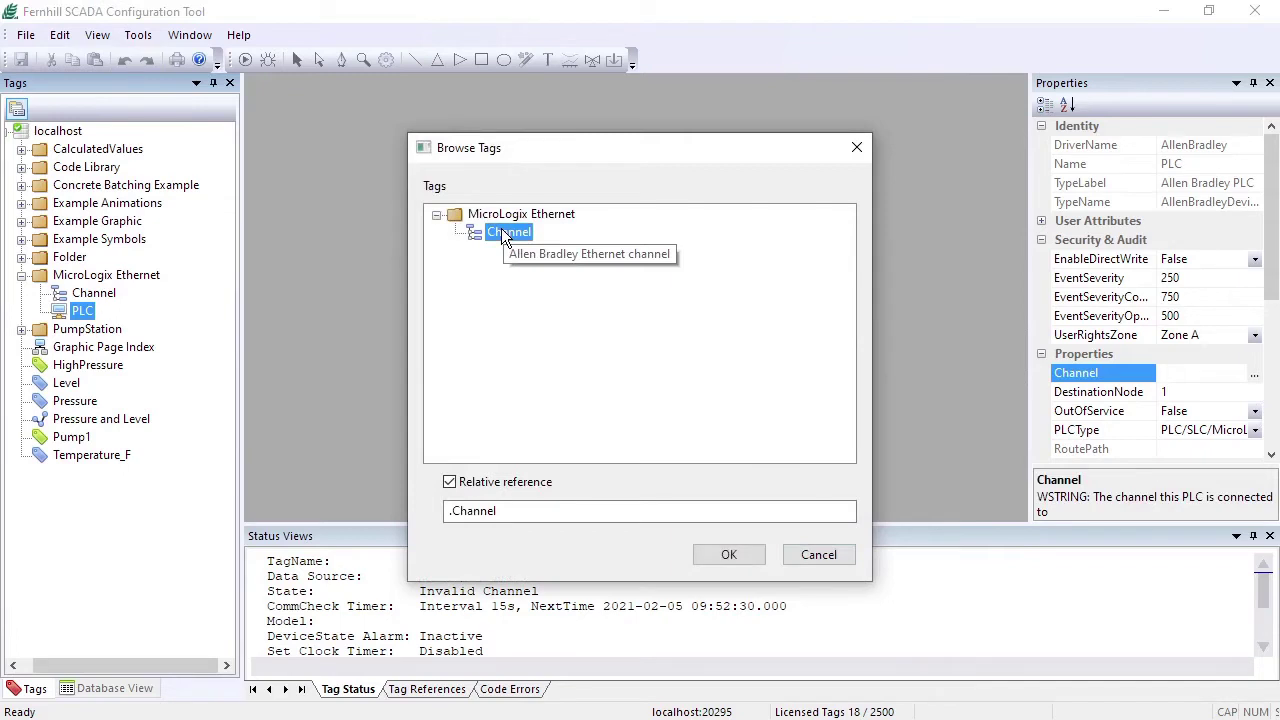
left_click(731, 553)
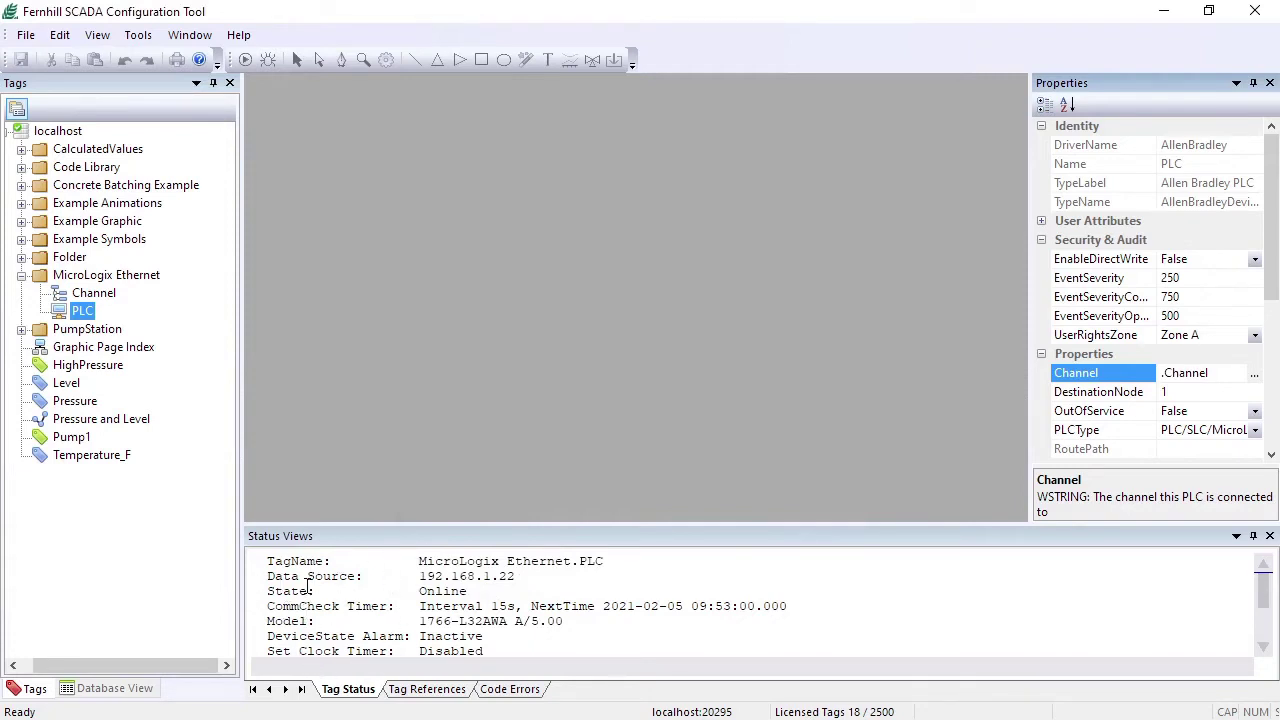
View the data log of the MicroLogix Ethernet channel to examine its communication with the PLC.
key("Up")
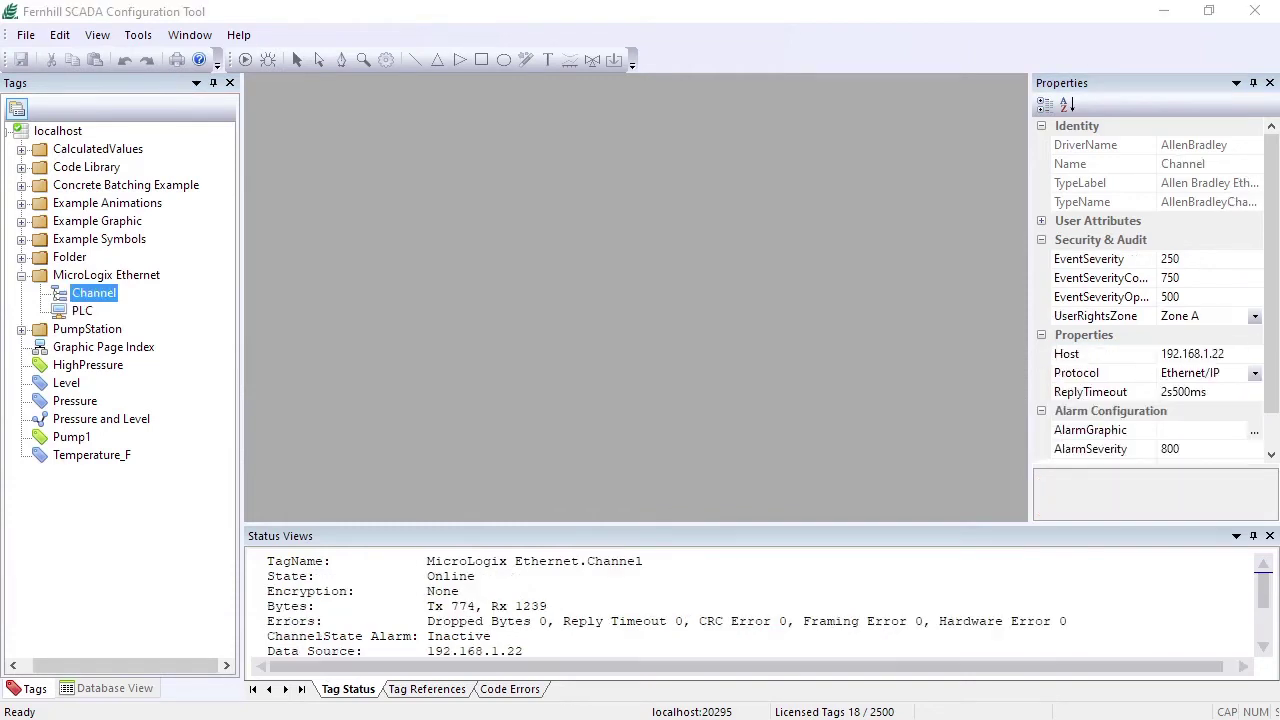
right_click(92, 296)
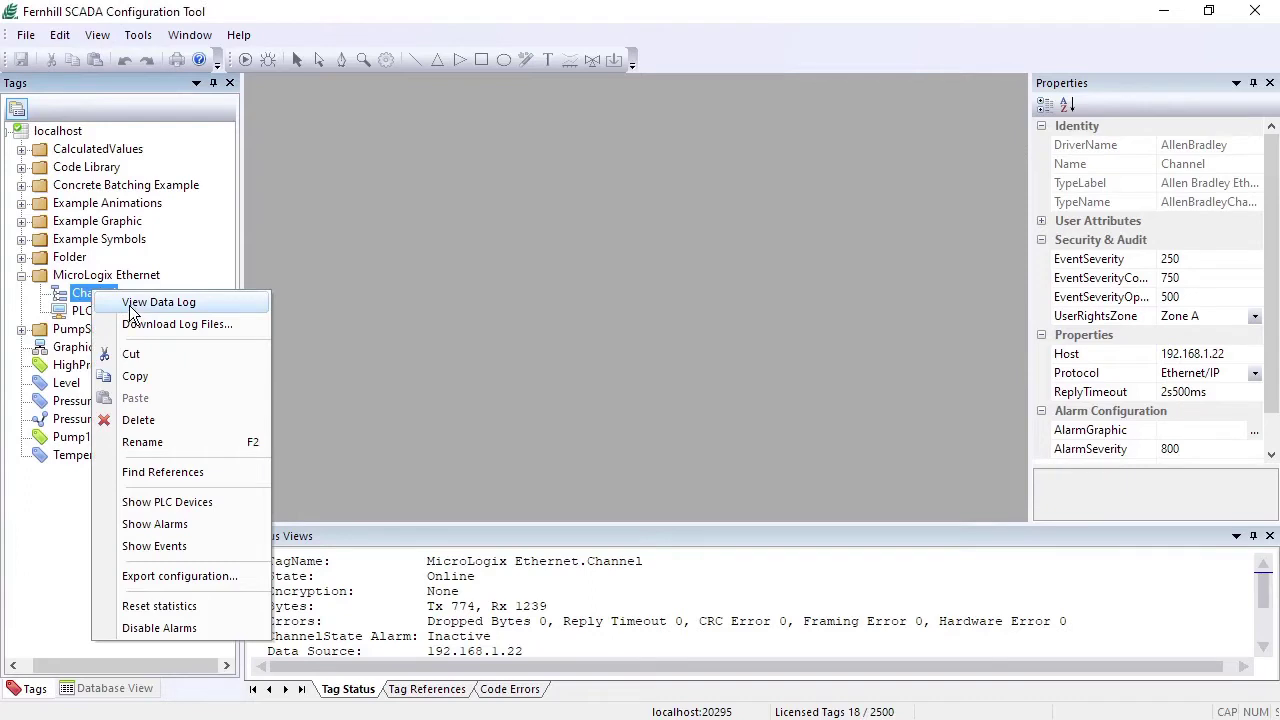
left_click(129, 305)
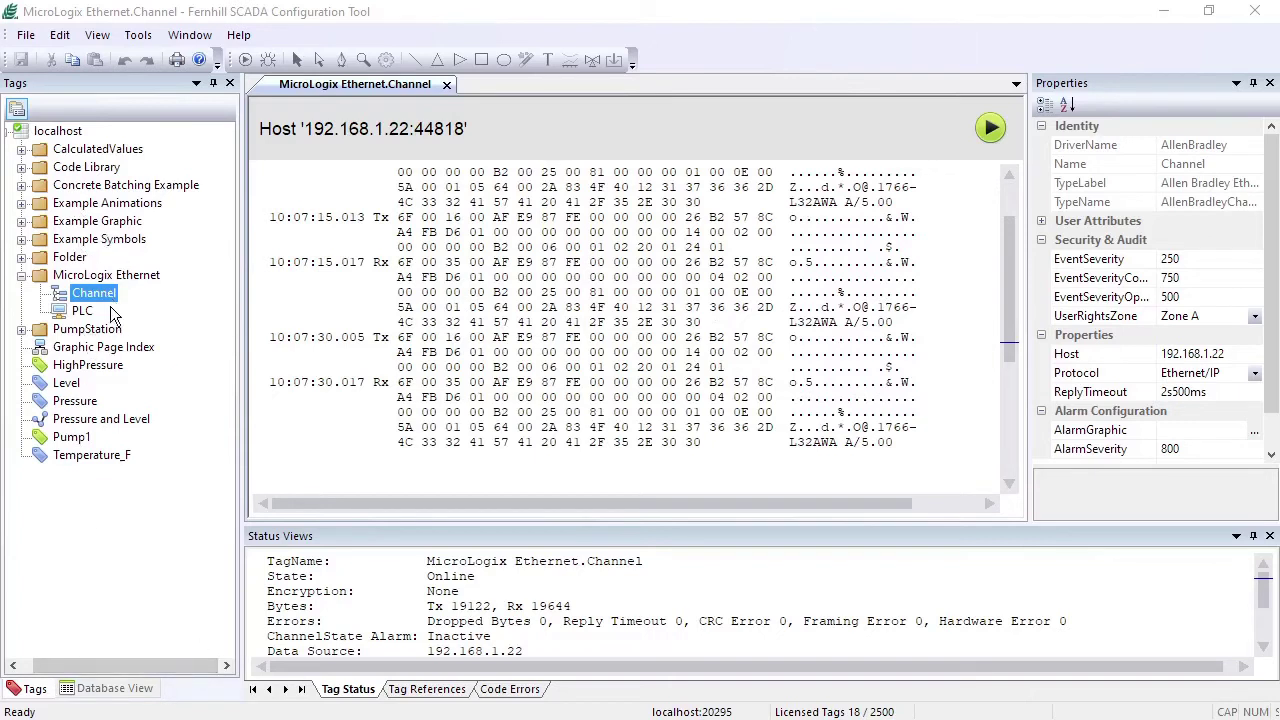
Add an I/O Digital Tag named Output 08 to the MicroLogix Ethernet folder.
right_click(100, 278)
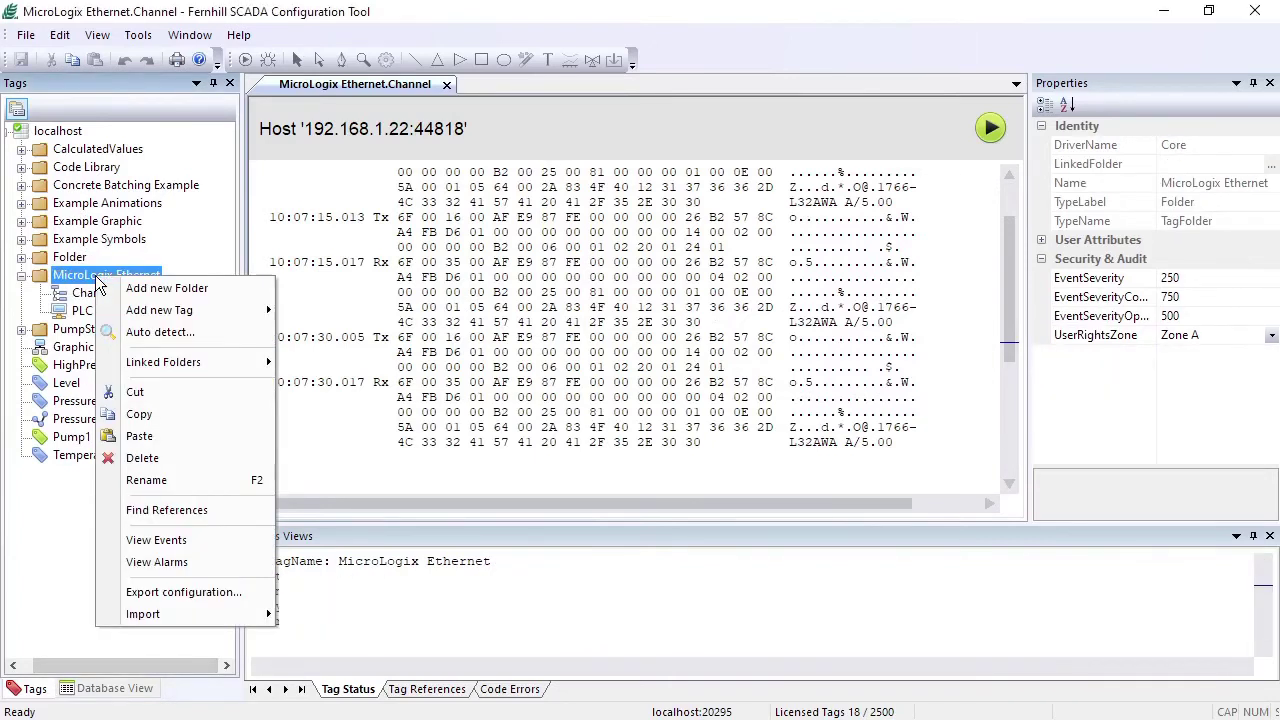
mouse_move(183, 313)
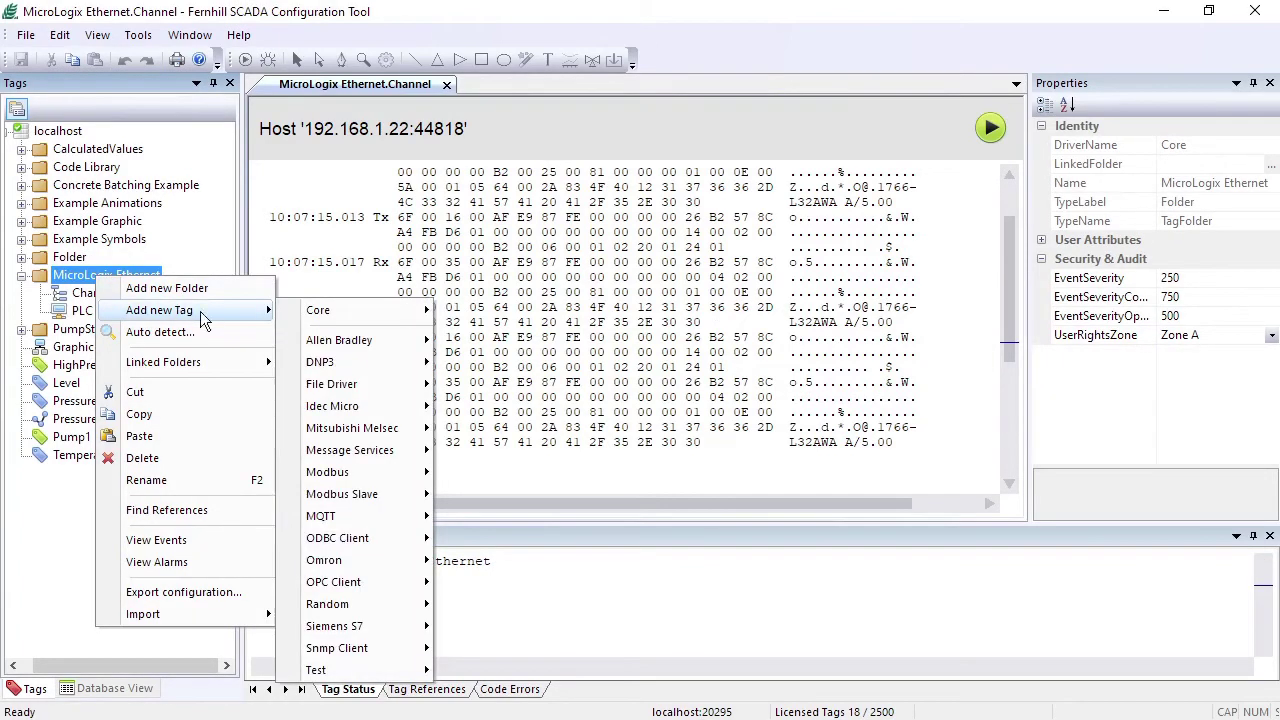
mouse_move(340, 310)
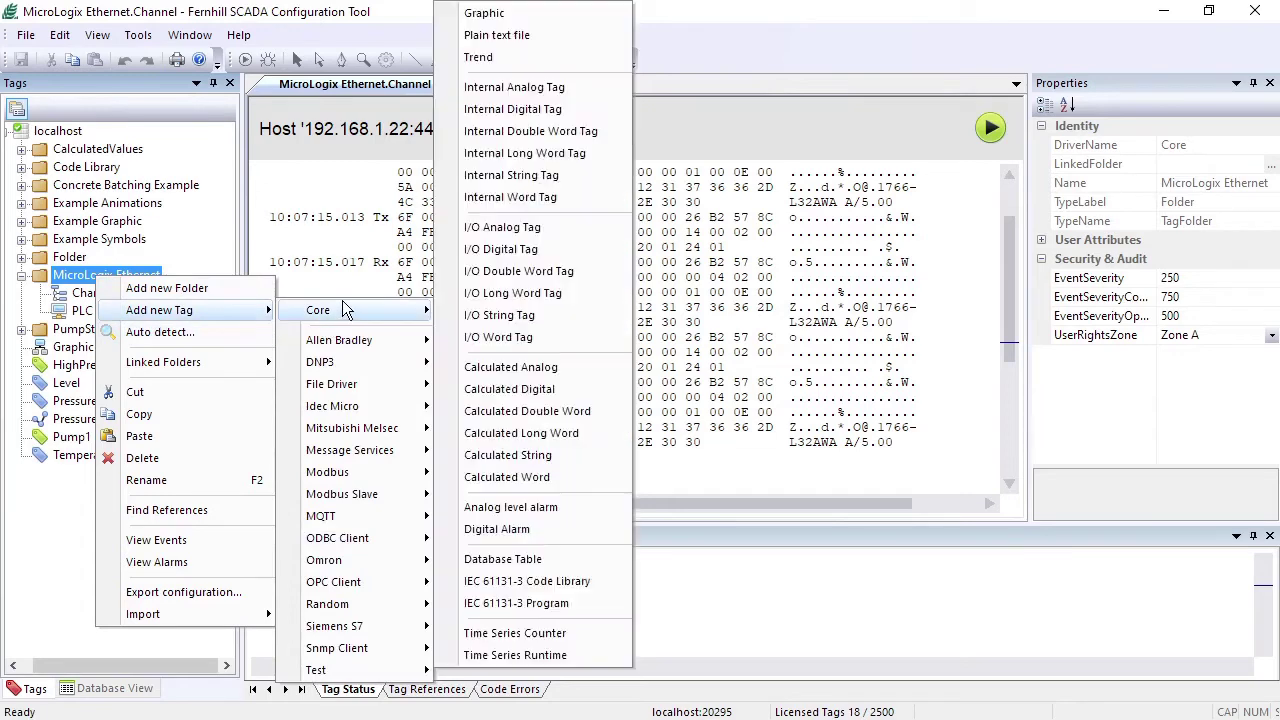
left_click(530, 251)
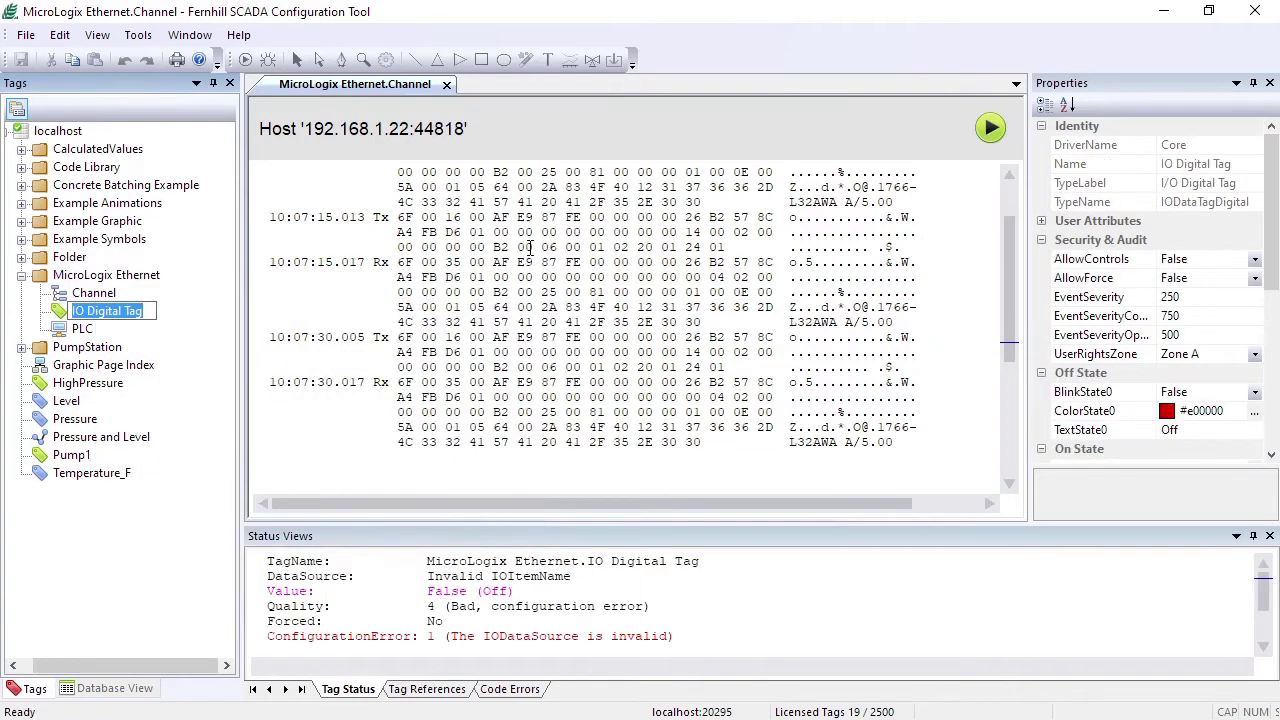
type("Out")
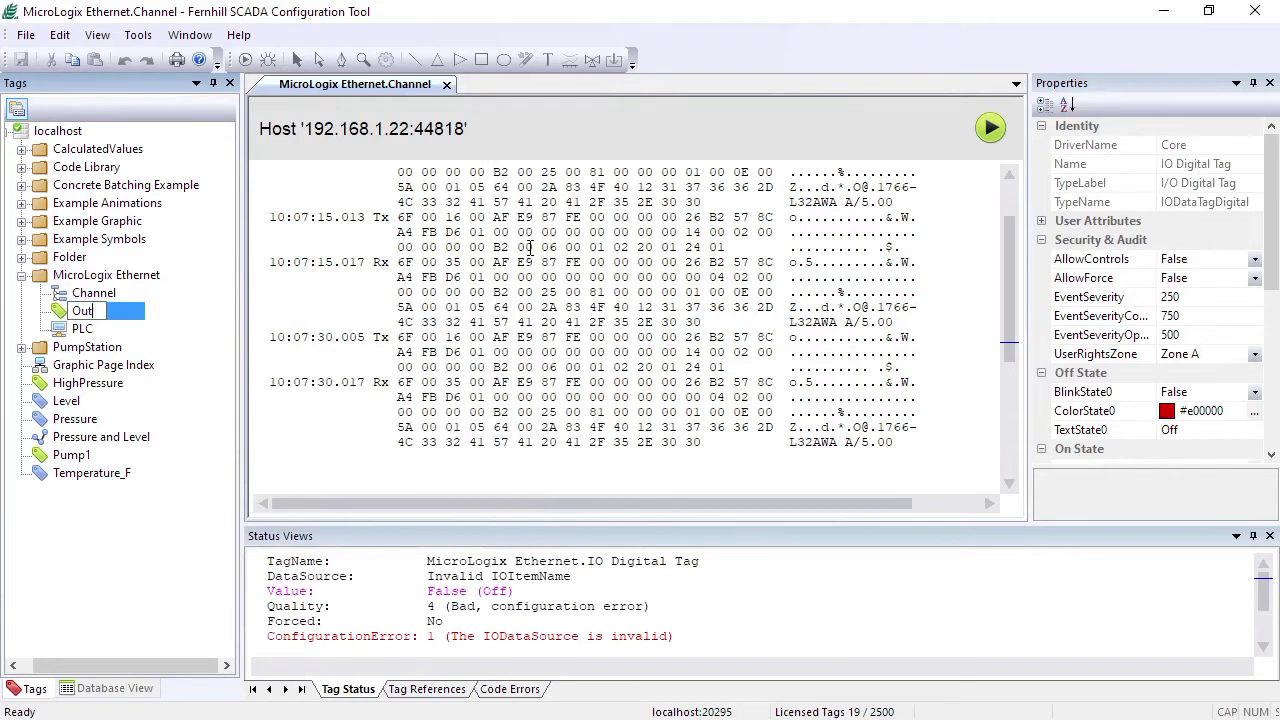
type("put 08")
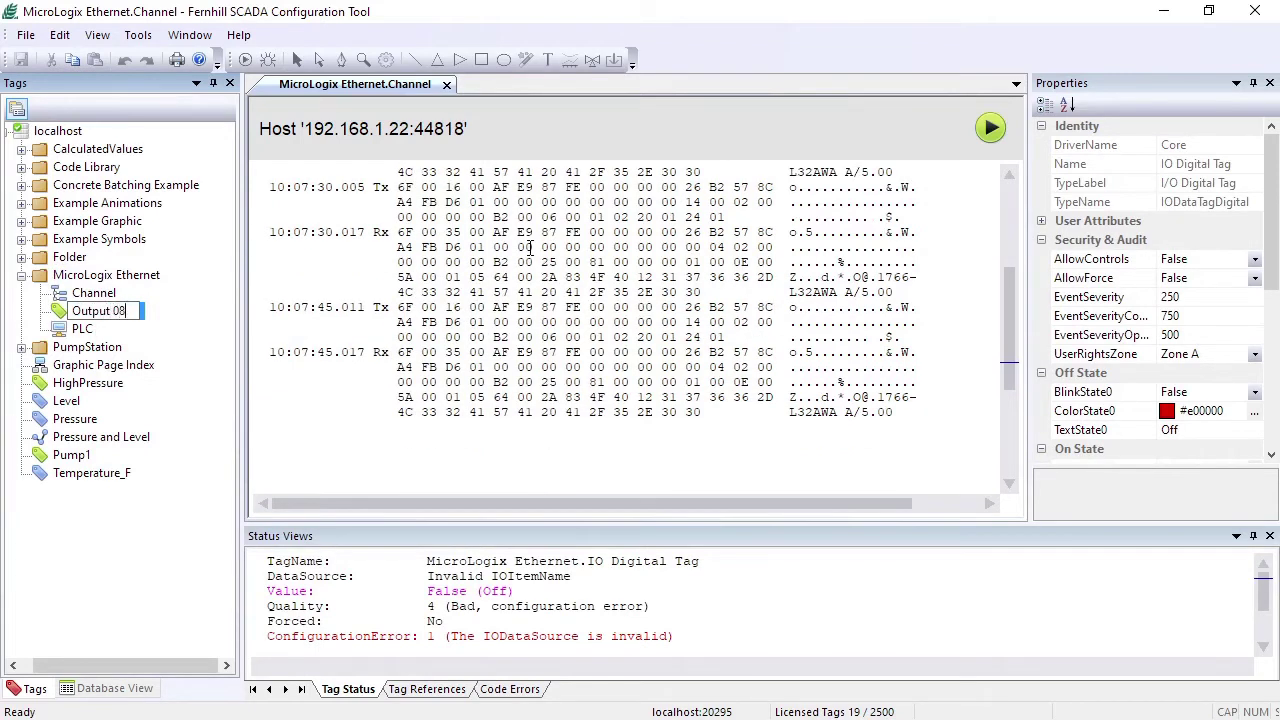
key("Return")
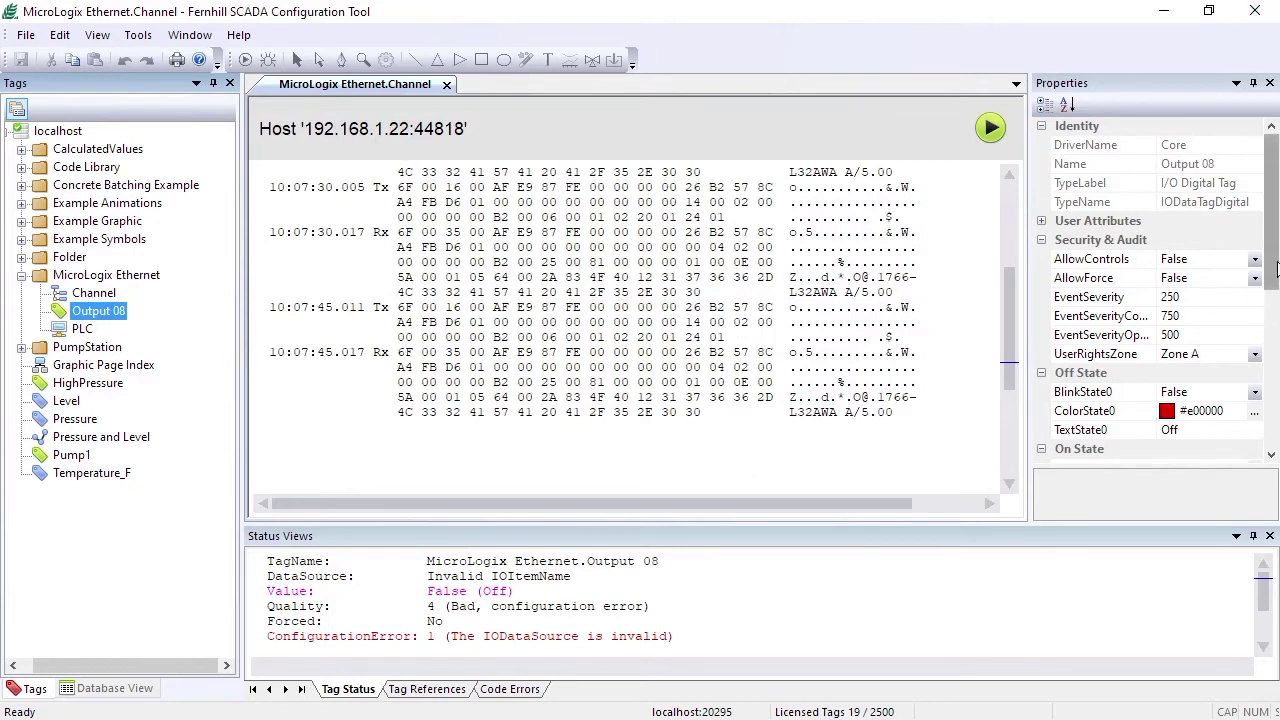
Set the Output 08 tag's IODataSource to the MicroLogix Ethernet PLC as the relative reference .PLC.
scroll(1276, 268, "down", 5)
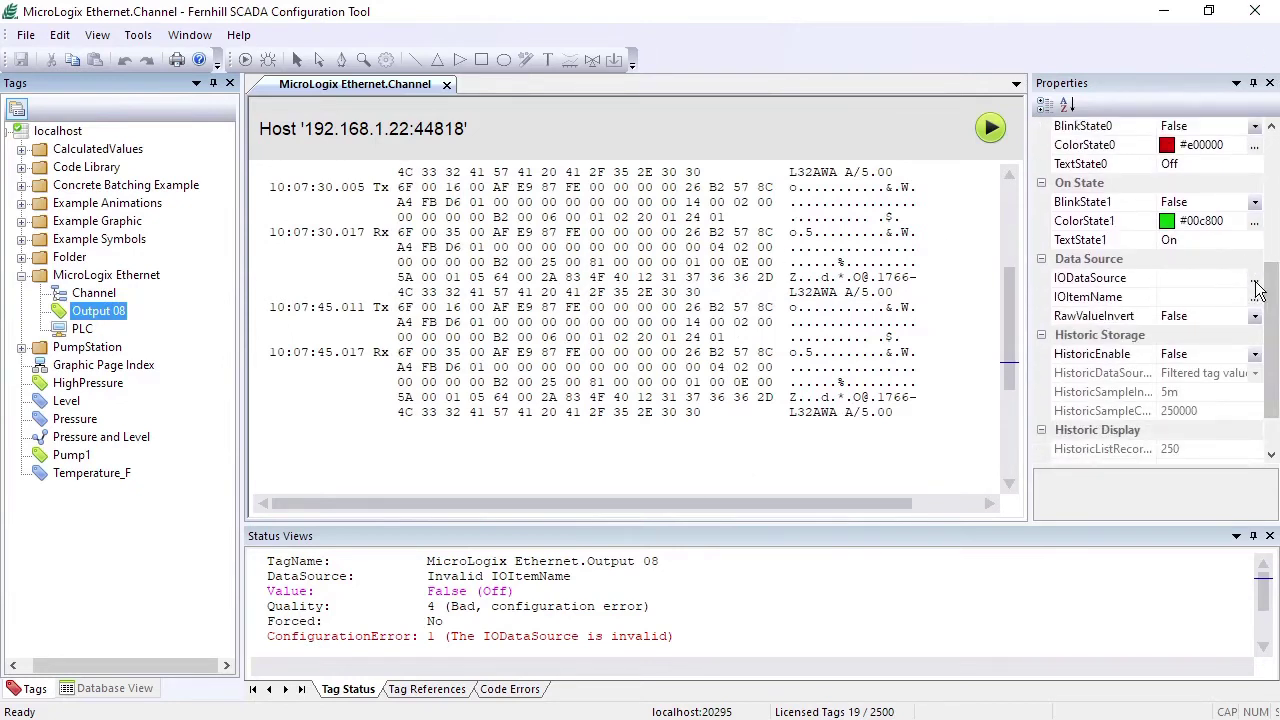
left_click(1254, 281)
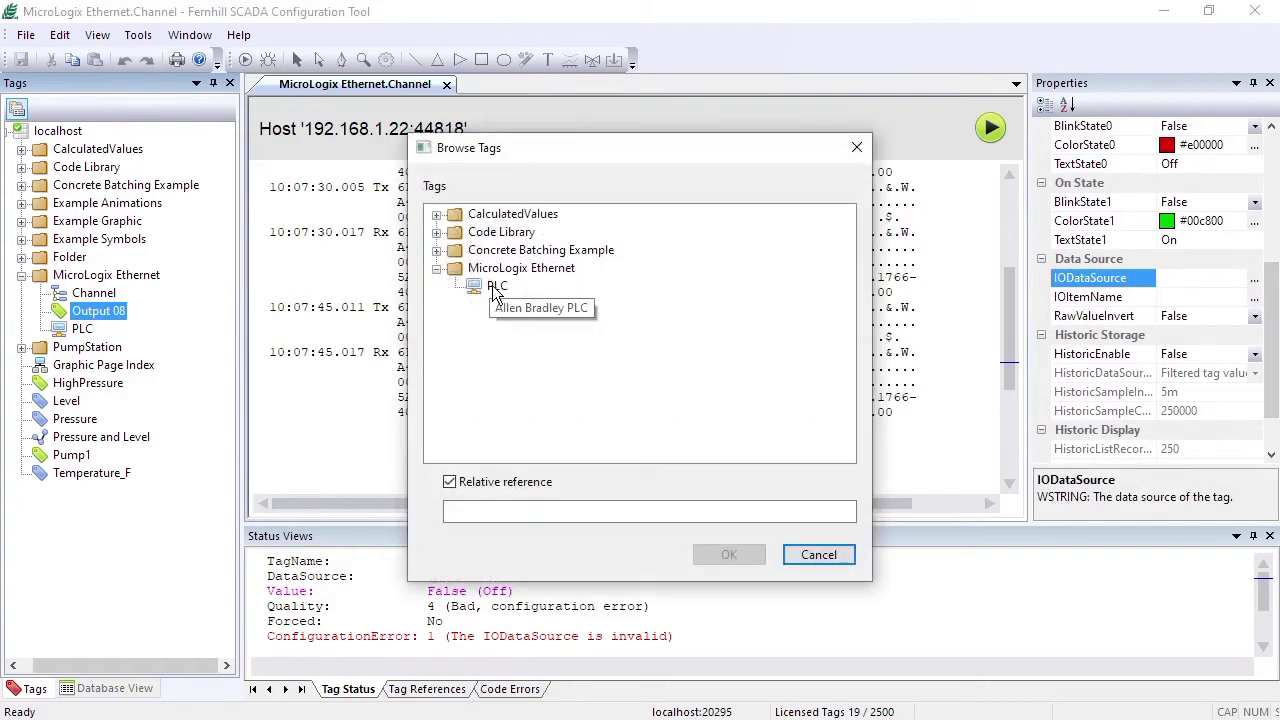
left_click(497, 287)
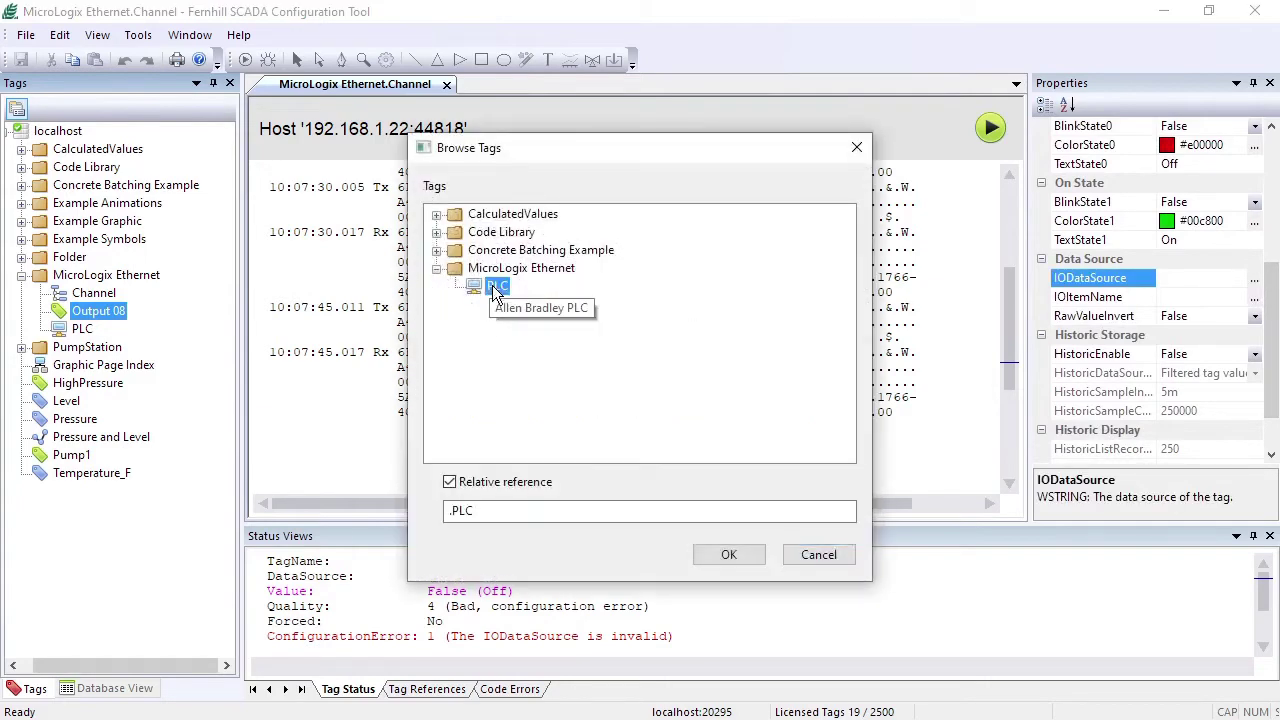
left_click(752, 556)
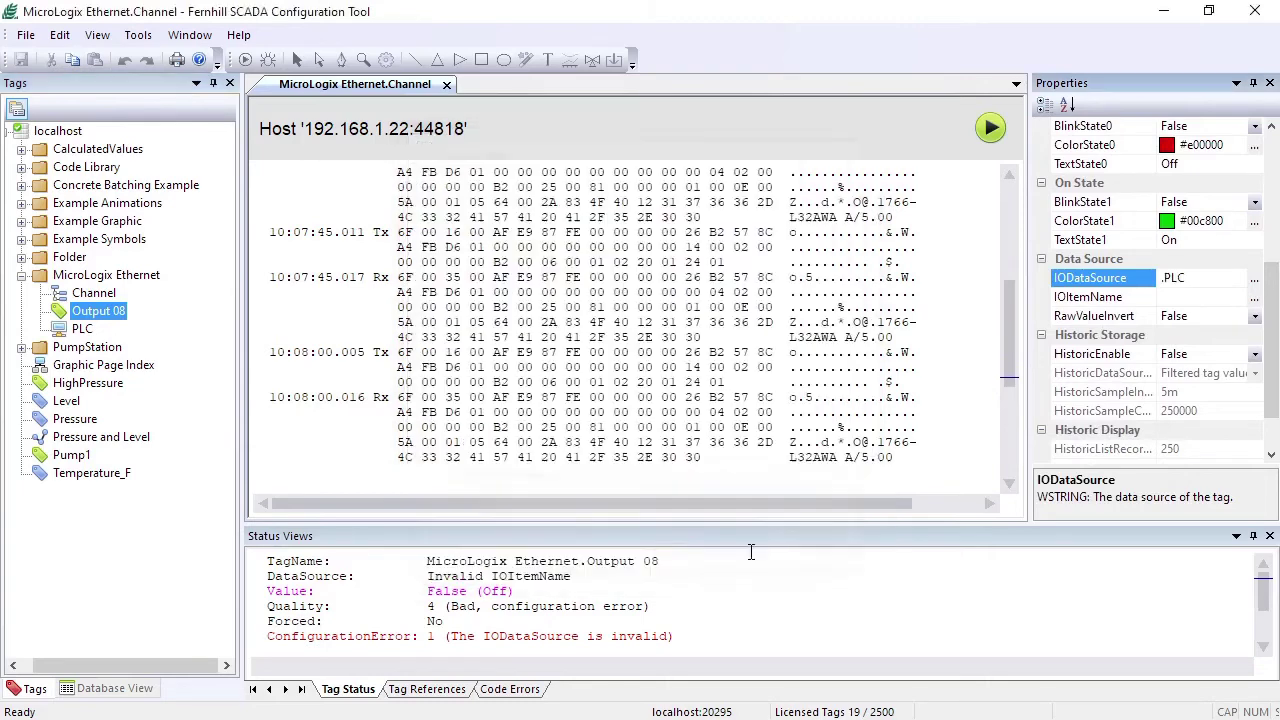
Set the Output 08 tag's IOItemName to the Output address O:0.0/8, using I/O slot 0, word 0 and bit 8.
left_click(1257, 300)
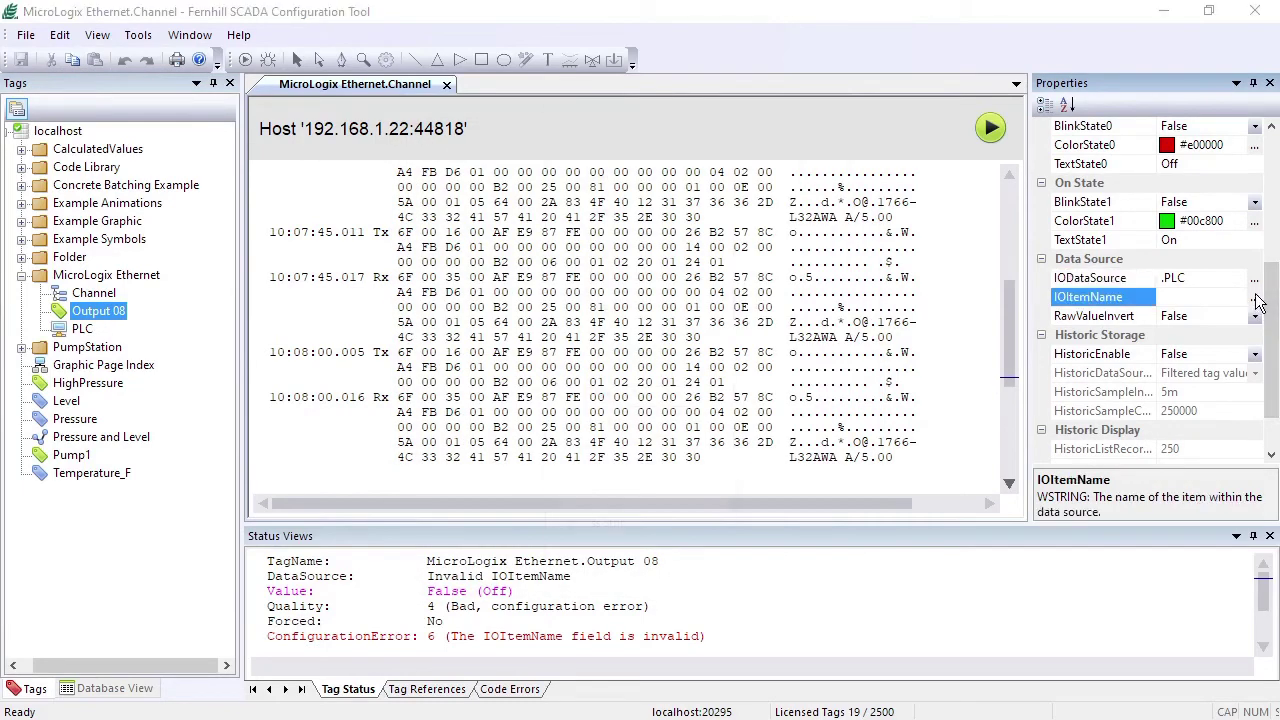
left_click(1254, 298)
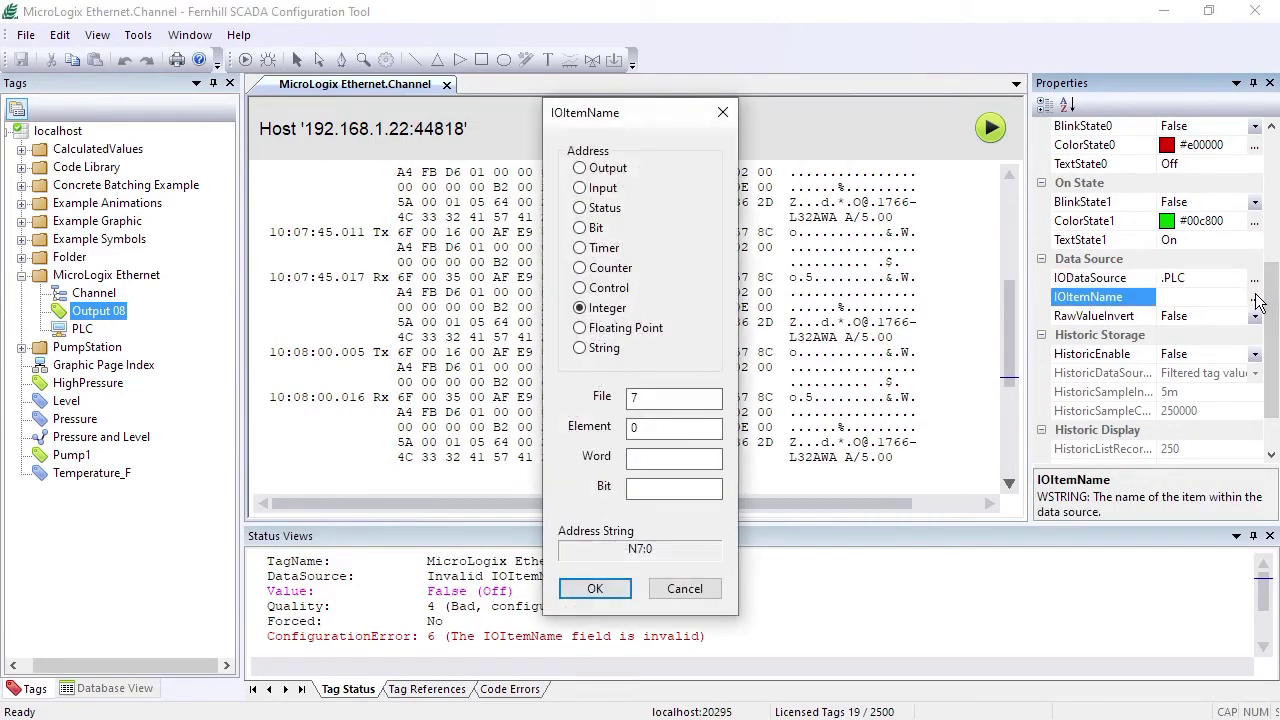
left_click(603, 170)
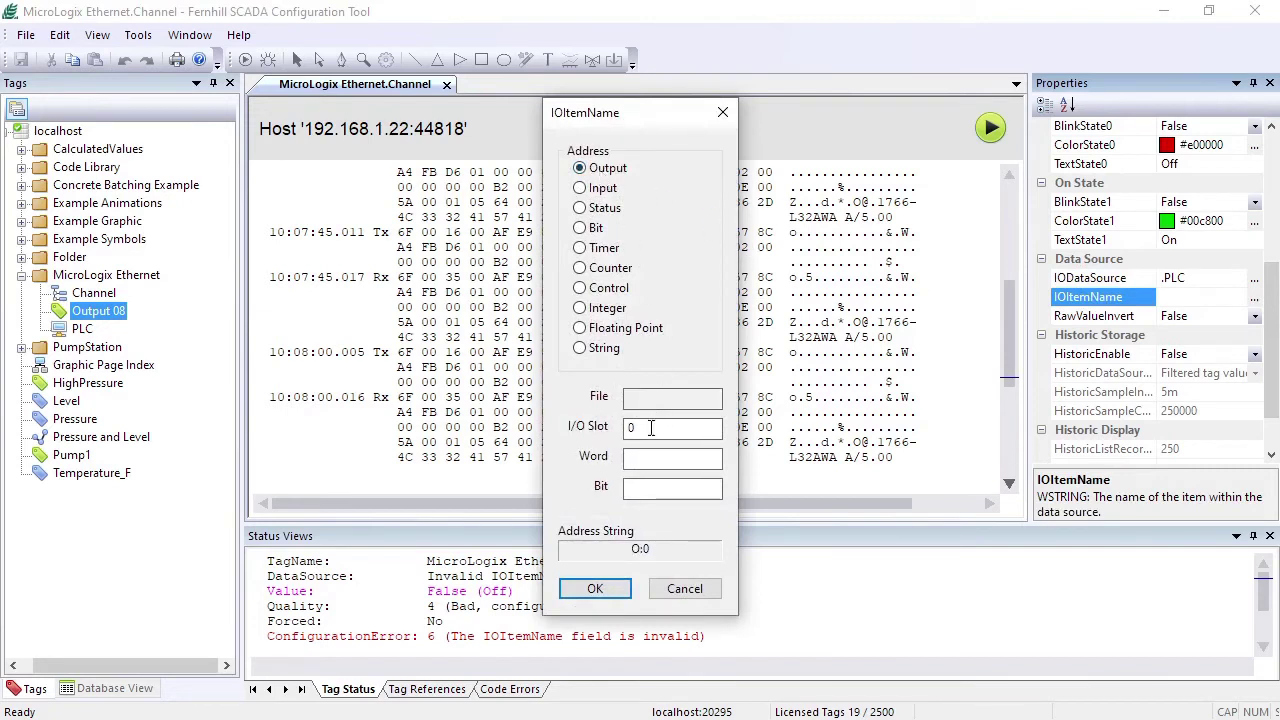
left_click(636, 459)
type("0")
left_click(646, 488)
type("8")
left_click(586, 590)
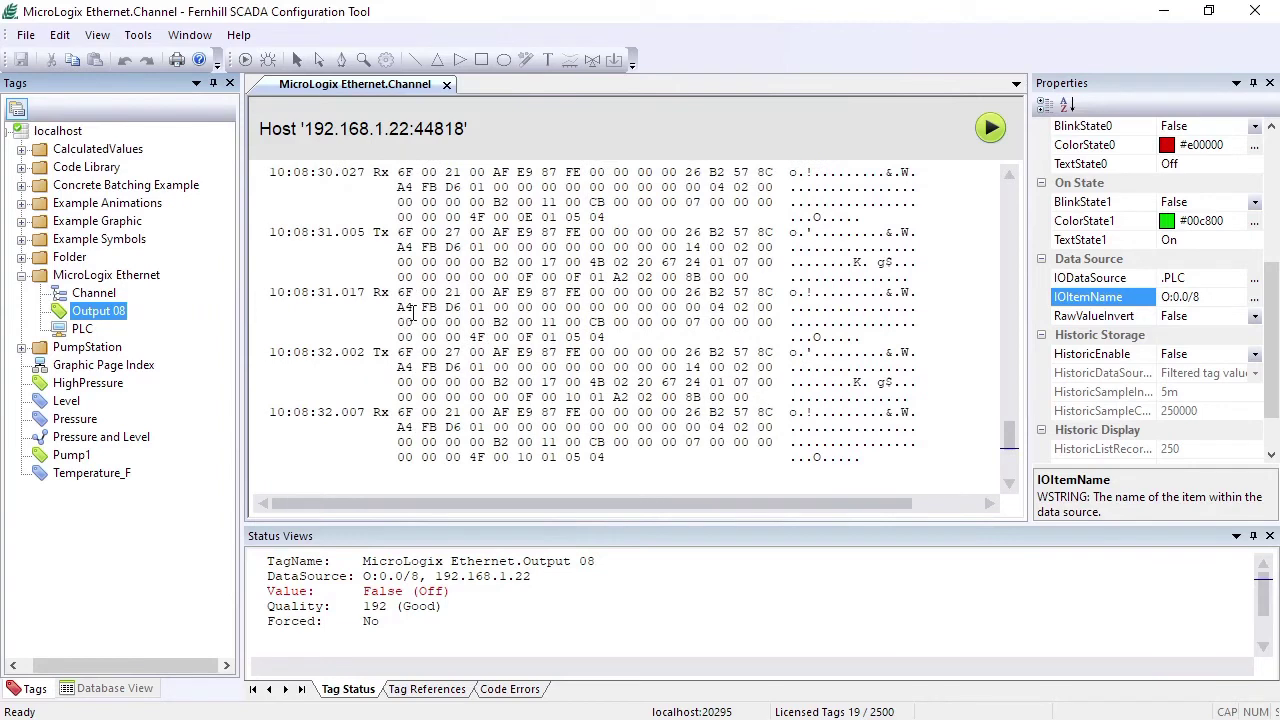
Close the channel's data log and set AllowControls to True for the Output 08 tag.
left_click(447, 85)
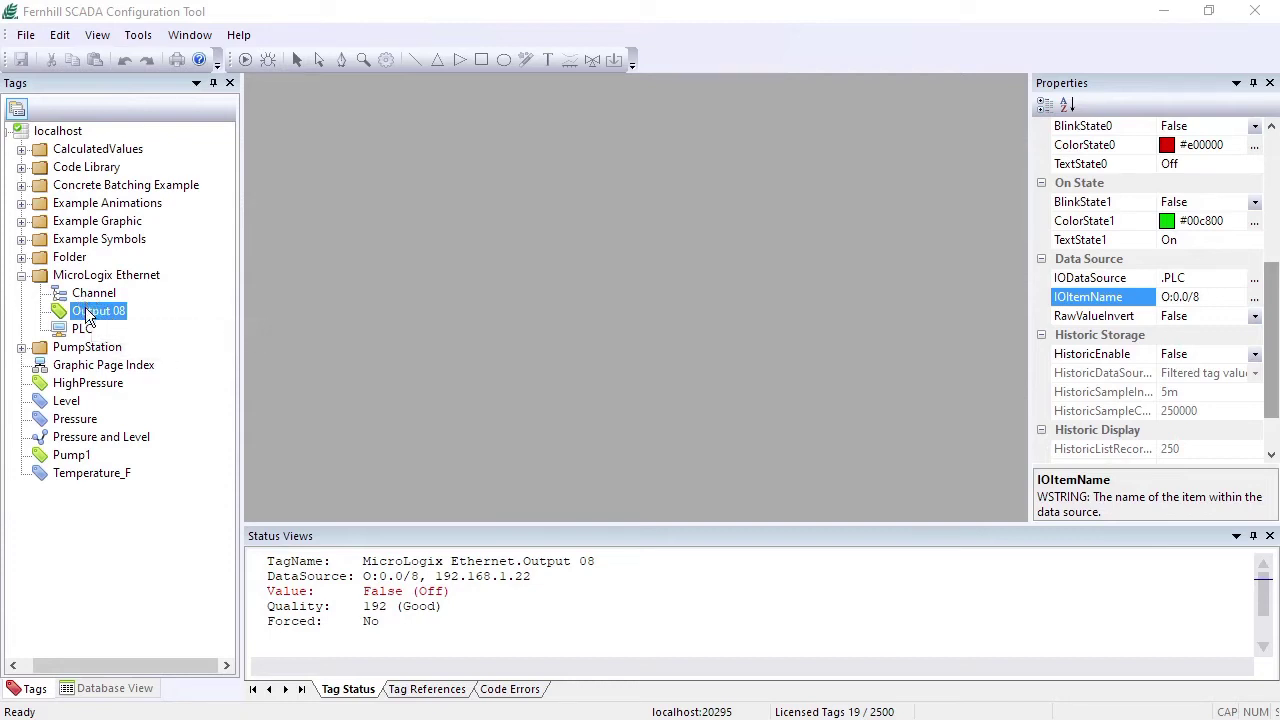
left_click(88, 308)
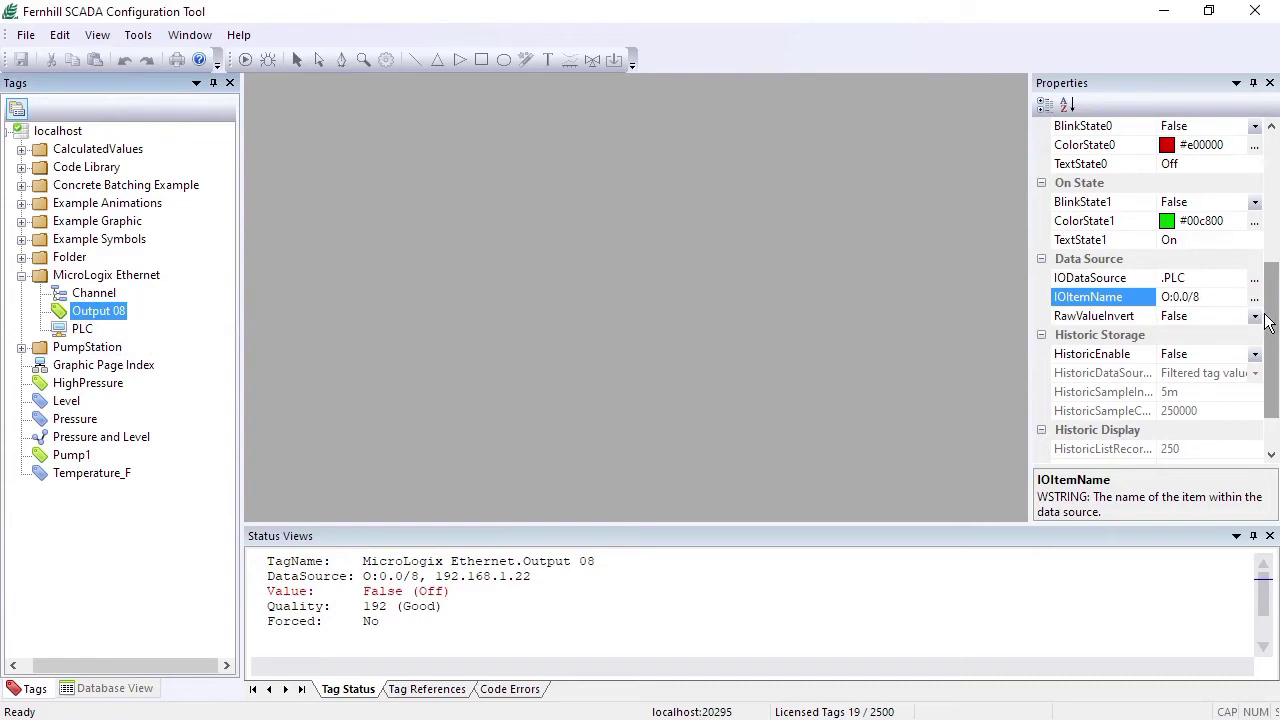
left_click_drag(1267, 322, 1266, 212)
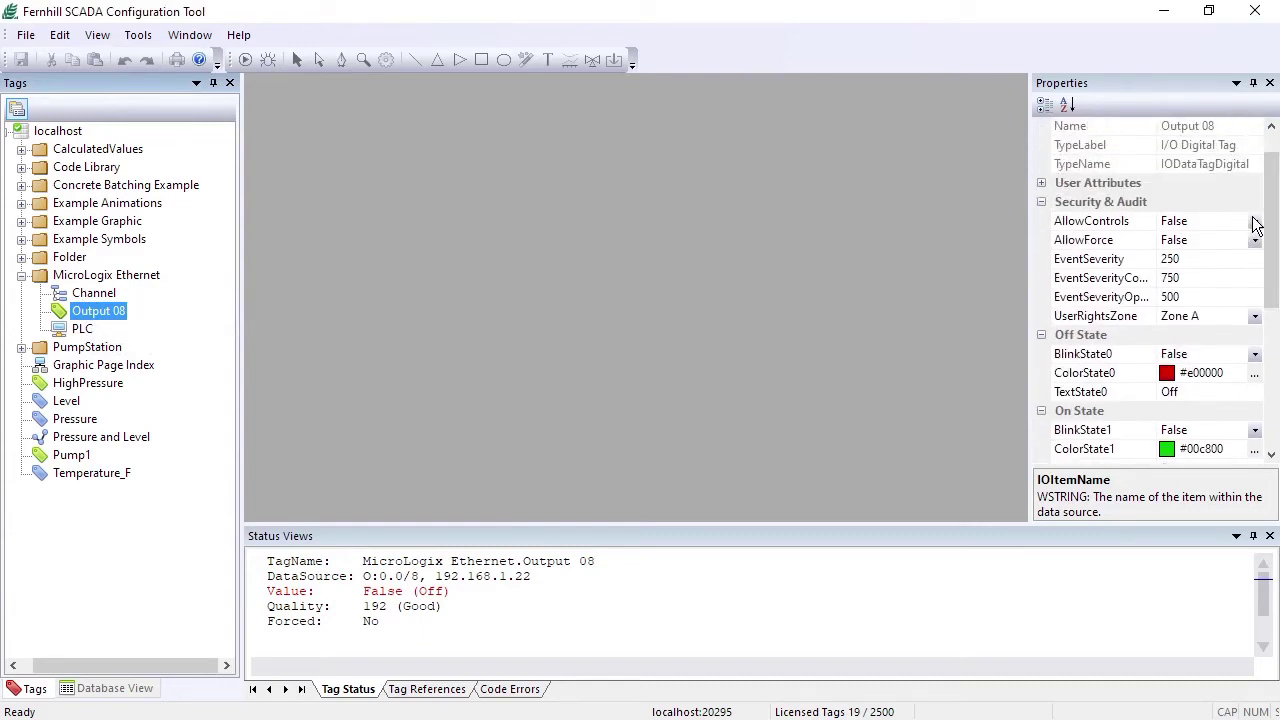
left_click(1254, 222)
left_click(1200, 241)
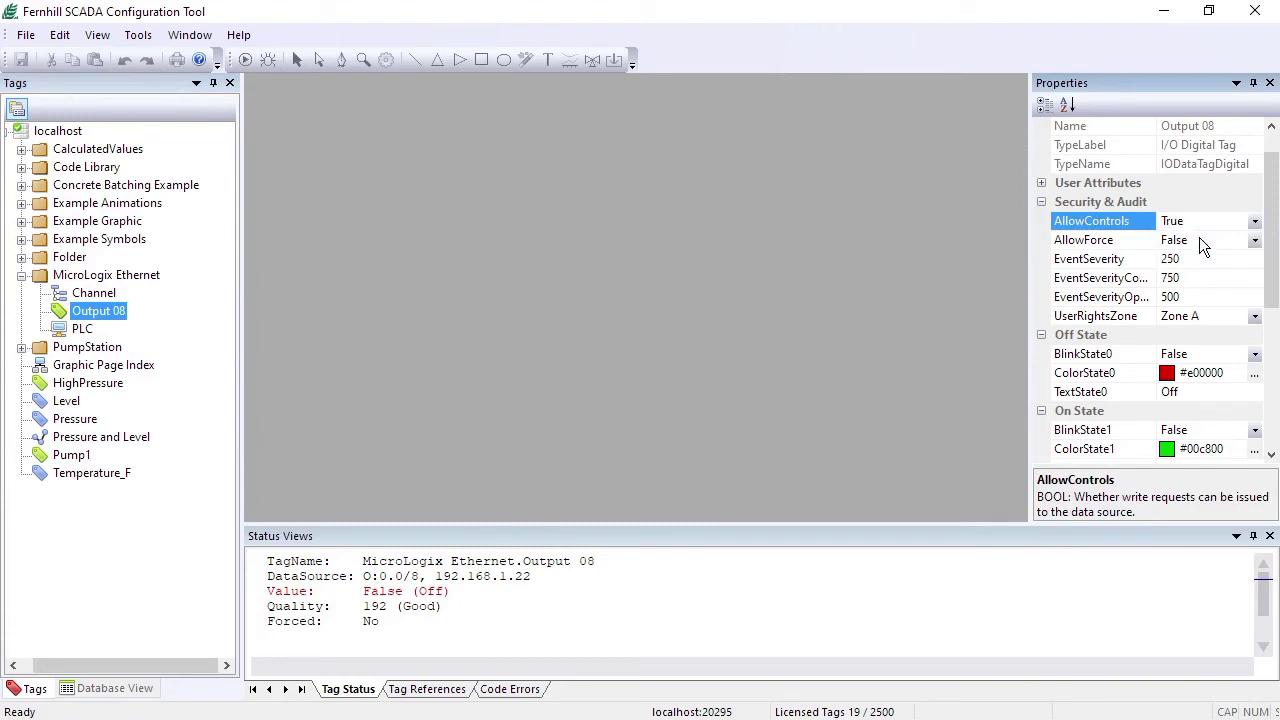
Write a true value to the Output 08 tag to switch the PLC output on.
right_click(81, 317)
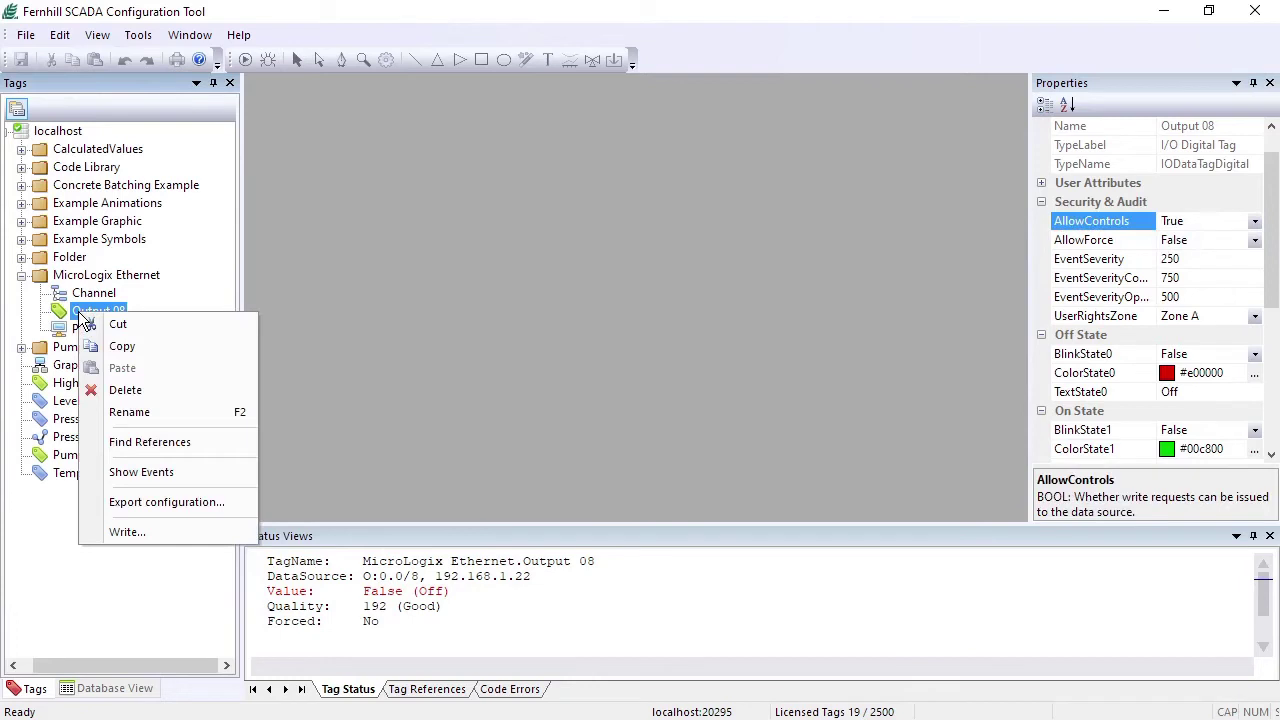
left_click(142, 532)
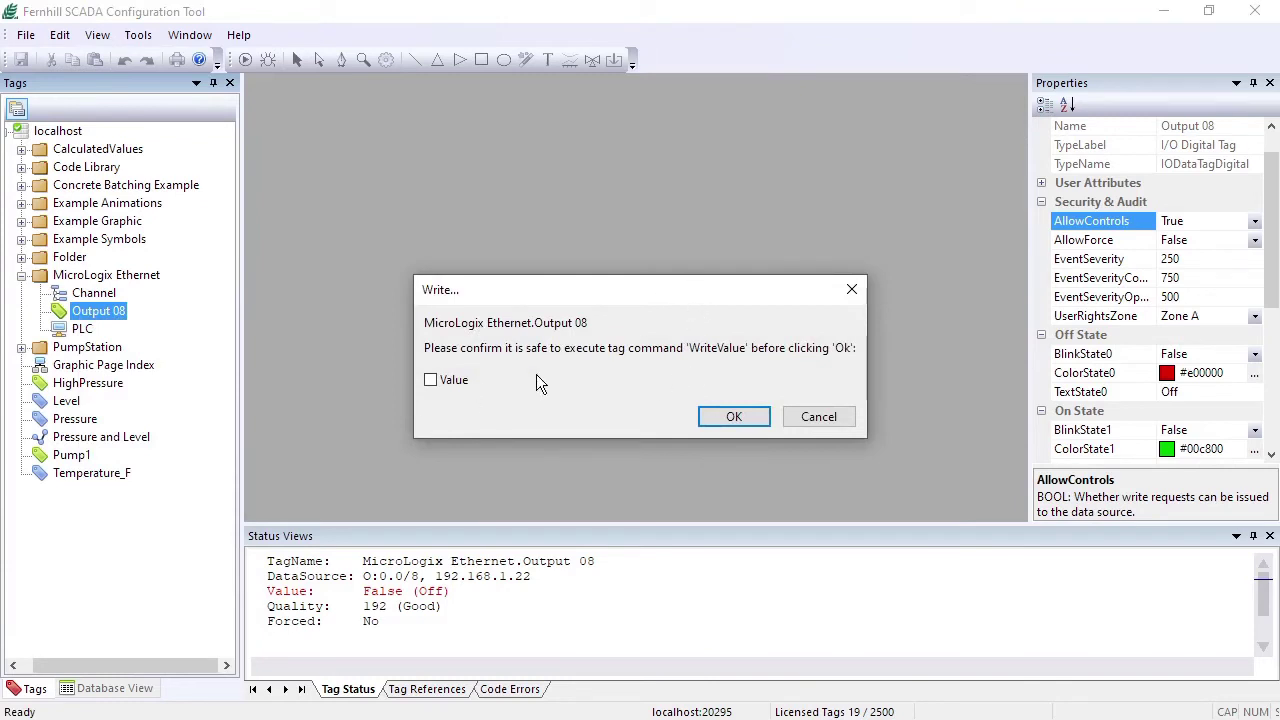
left_click(460, 384)
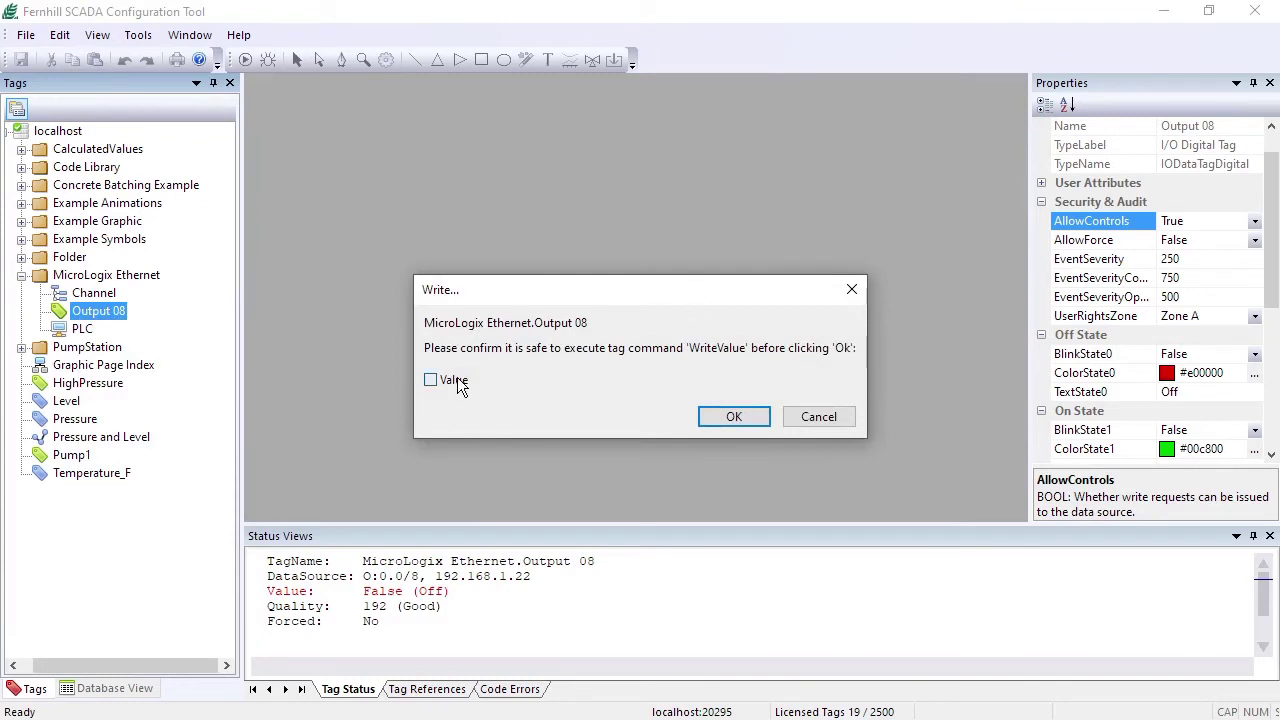
left_click(733, 417)
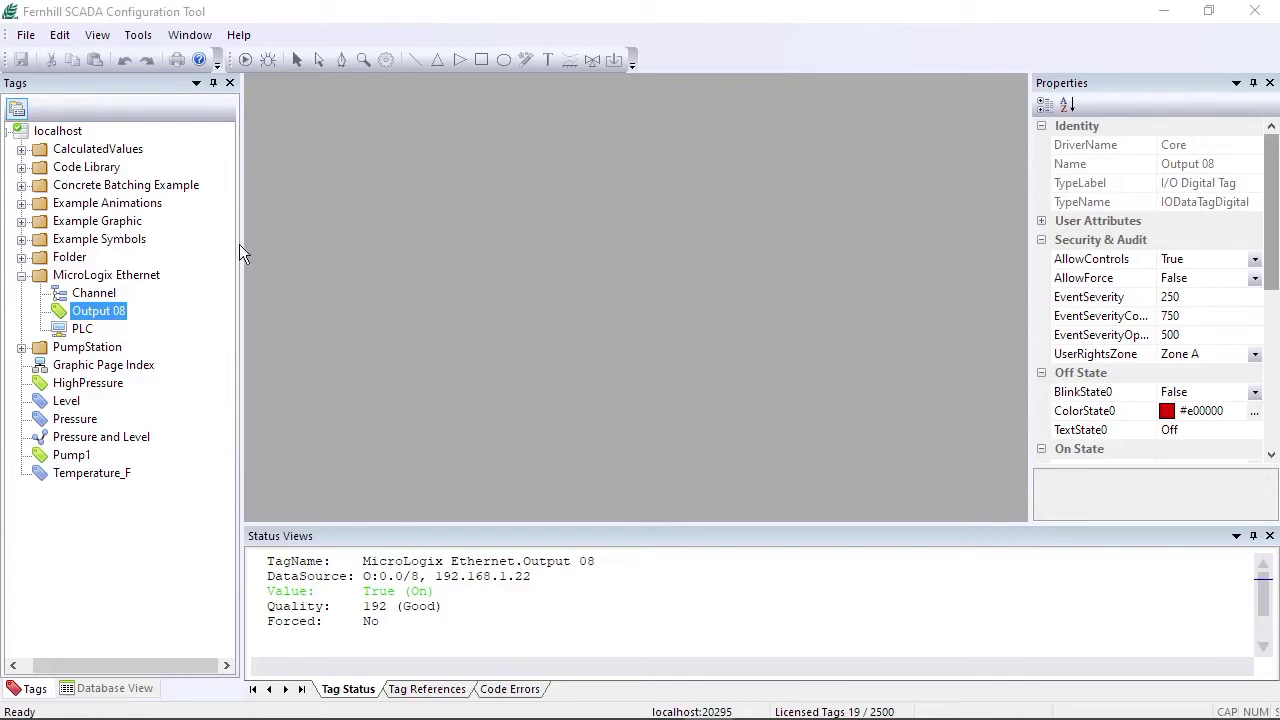
Add an I/O Analog Tag to the MicroLogix Ethernet folder, keeping the default name IO Analog Tag.
right_click(114, 280)
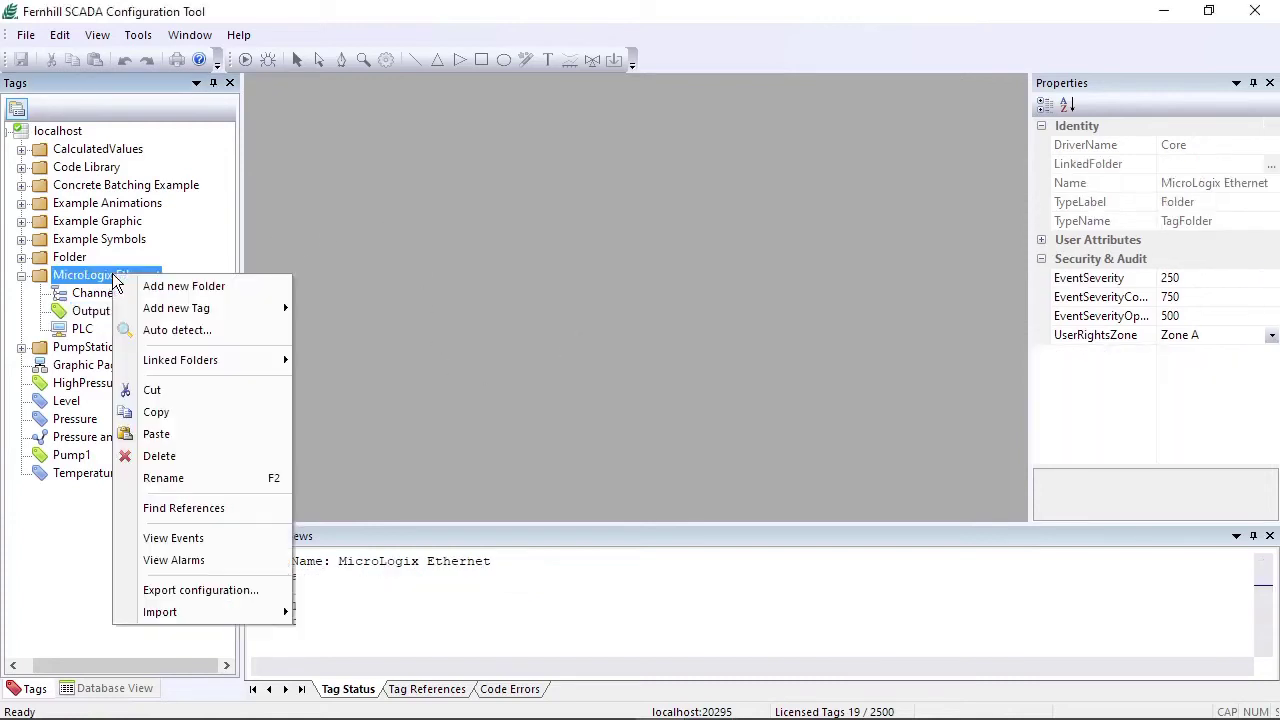
mouse_move(183, 316)
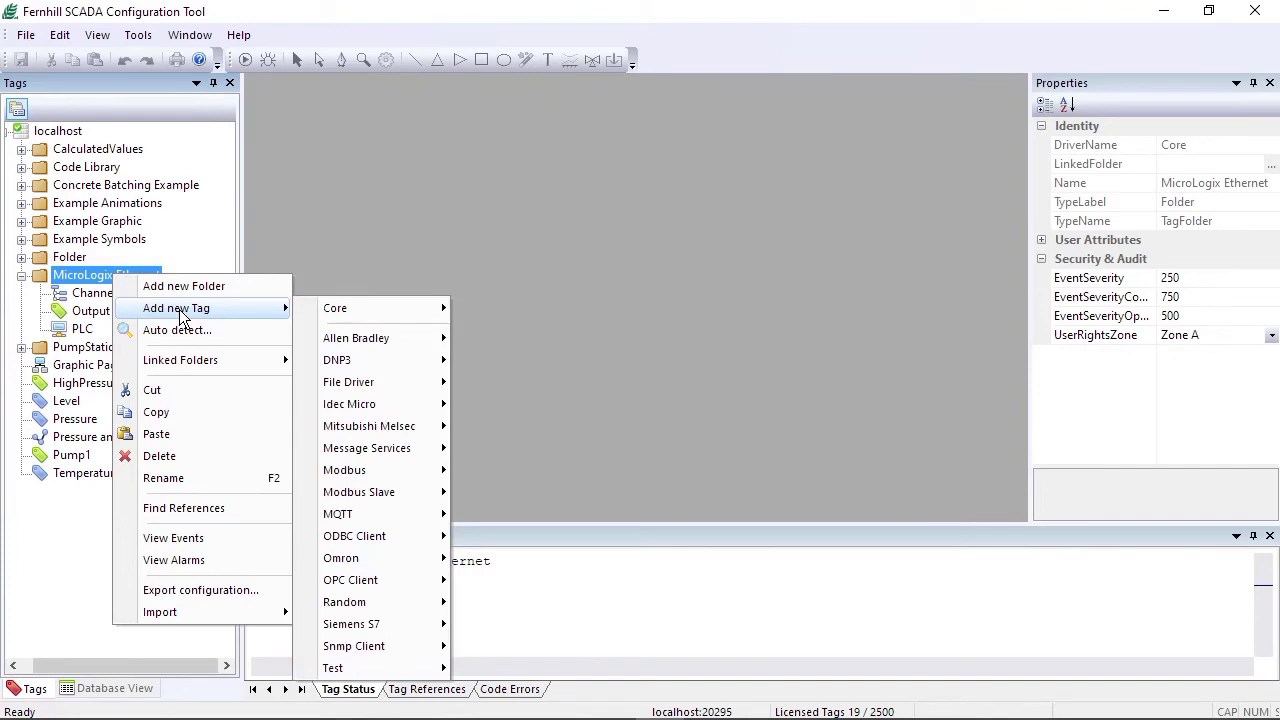
mouse_move(395, 306)
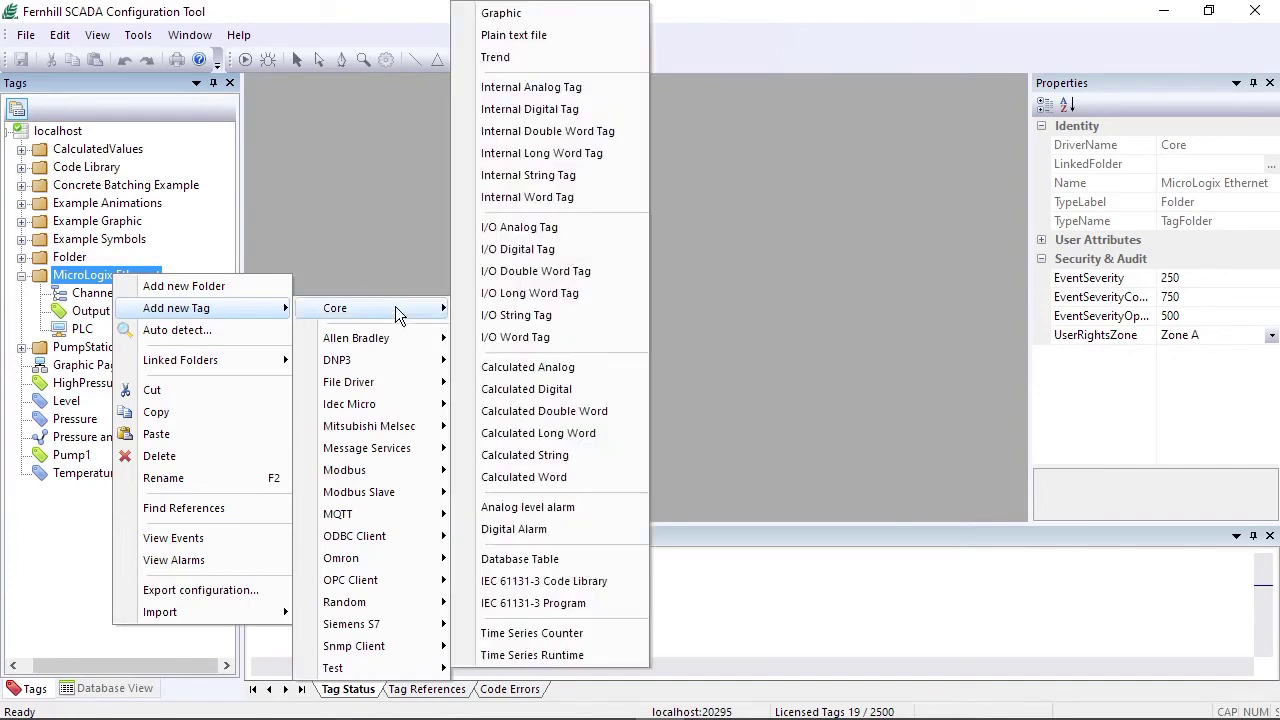
left_click(521, 230)
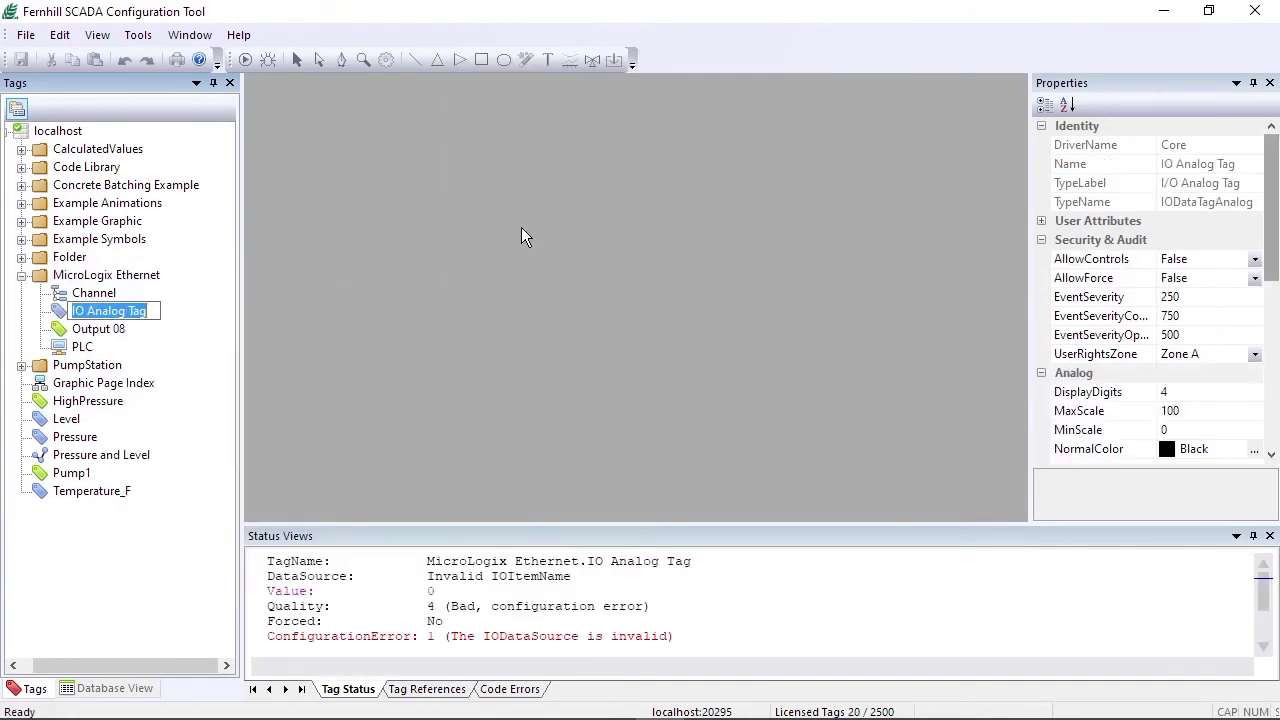
key("Return")
Set AllowControls to True for the IO Analog Tag.
left_click(1257, 262)
left_click(1255, 260)
left_click(1240, 277)
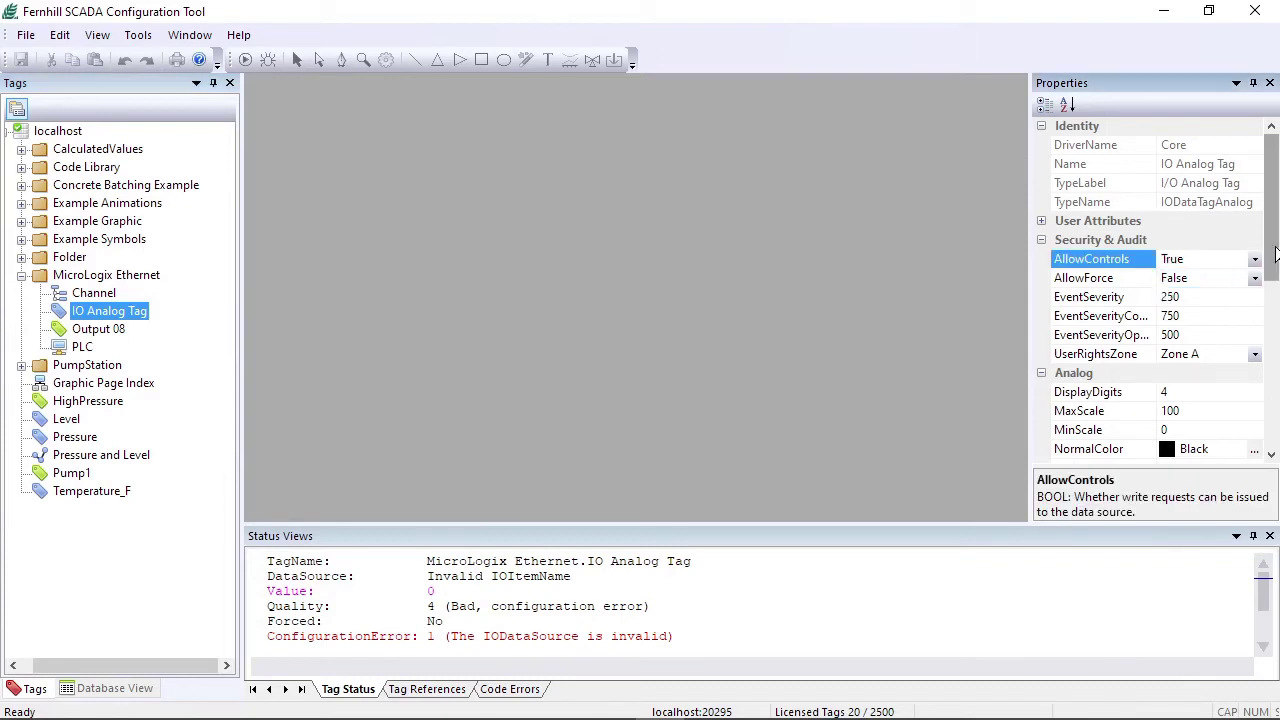
Set the IO Analog Tag's IODataSource to the MicroLogix Ethernet PLC as the relative reference .PLC.
left_click_drag(1276, 254, 1262, 327)
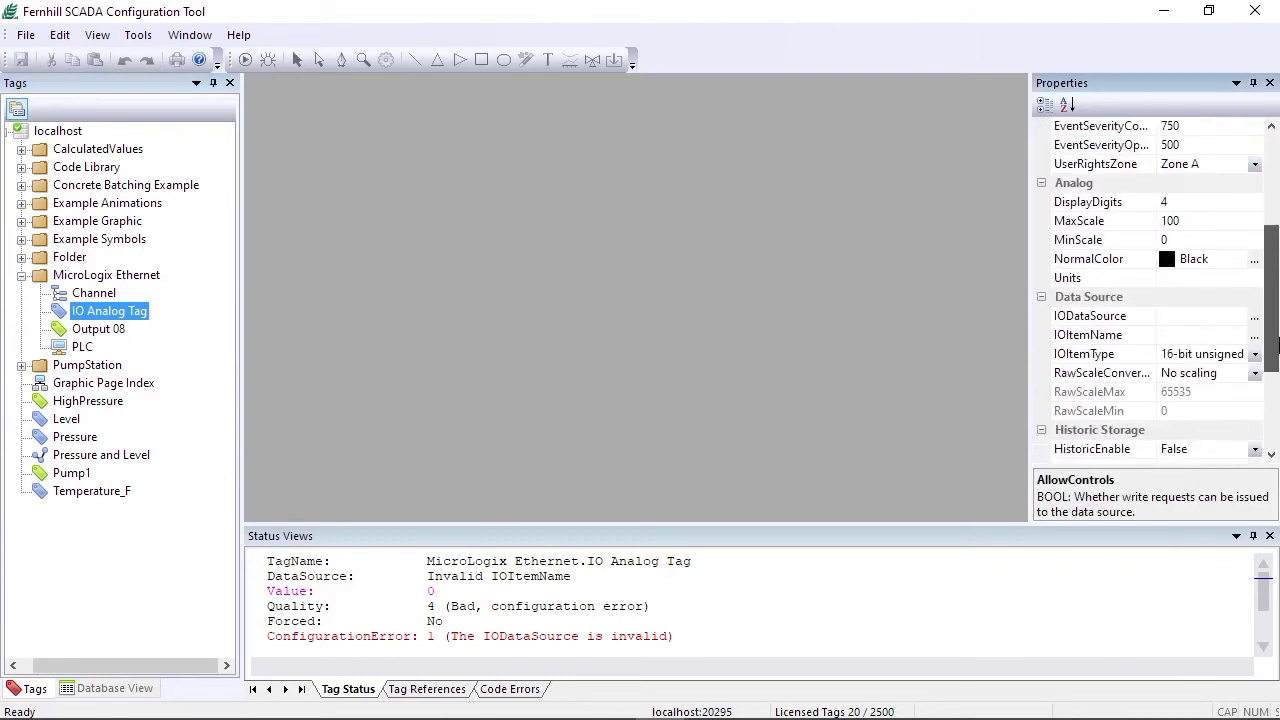
left_click(1254, 318)
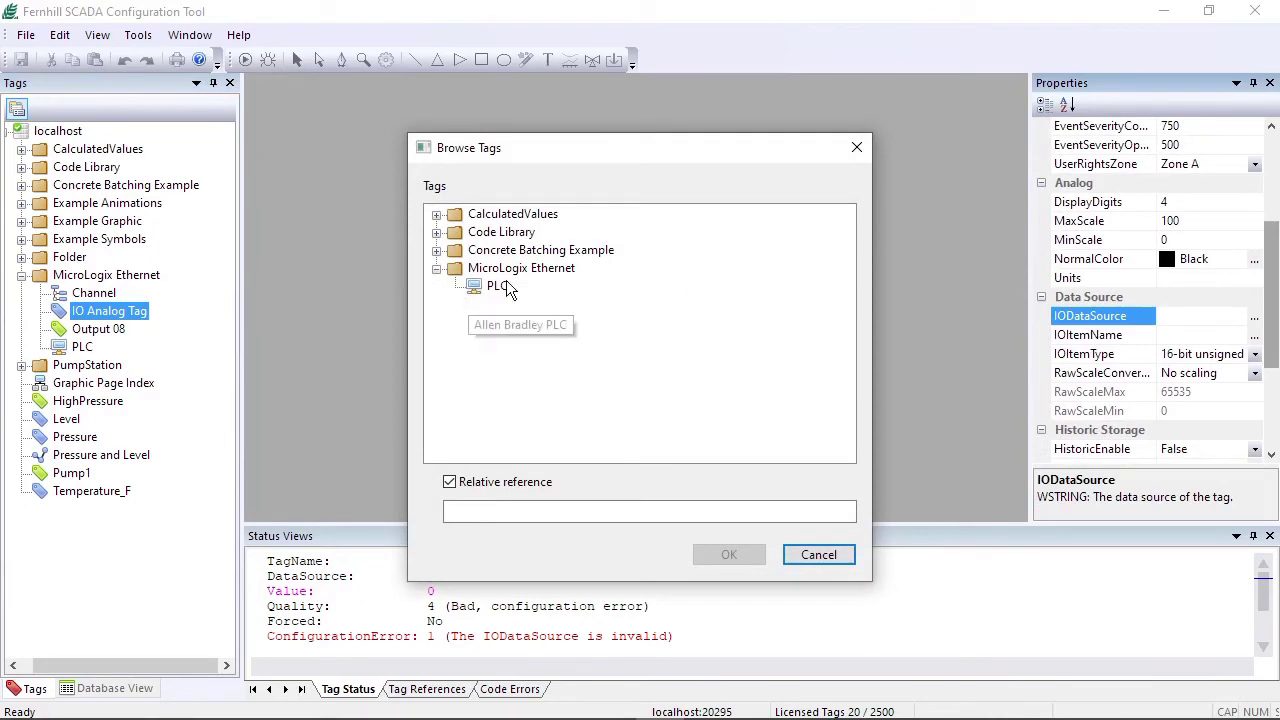
left_click(497, 288)
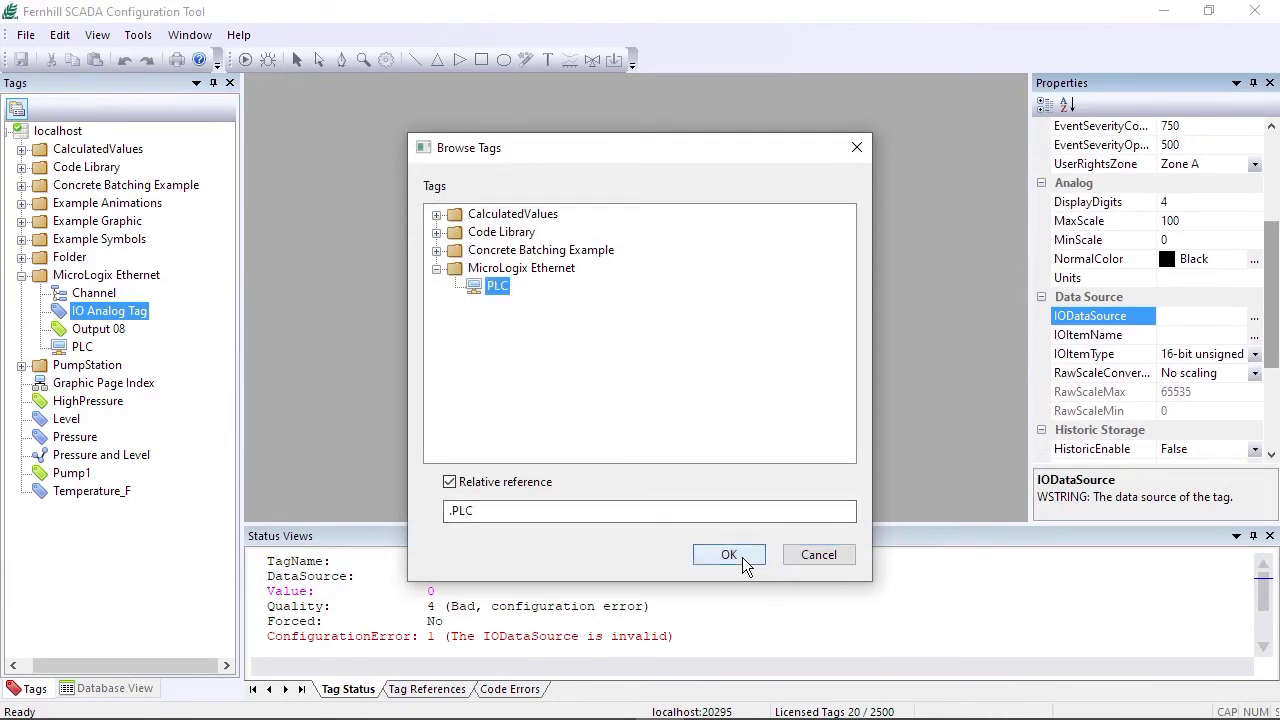
left_click(744, 556)
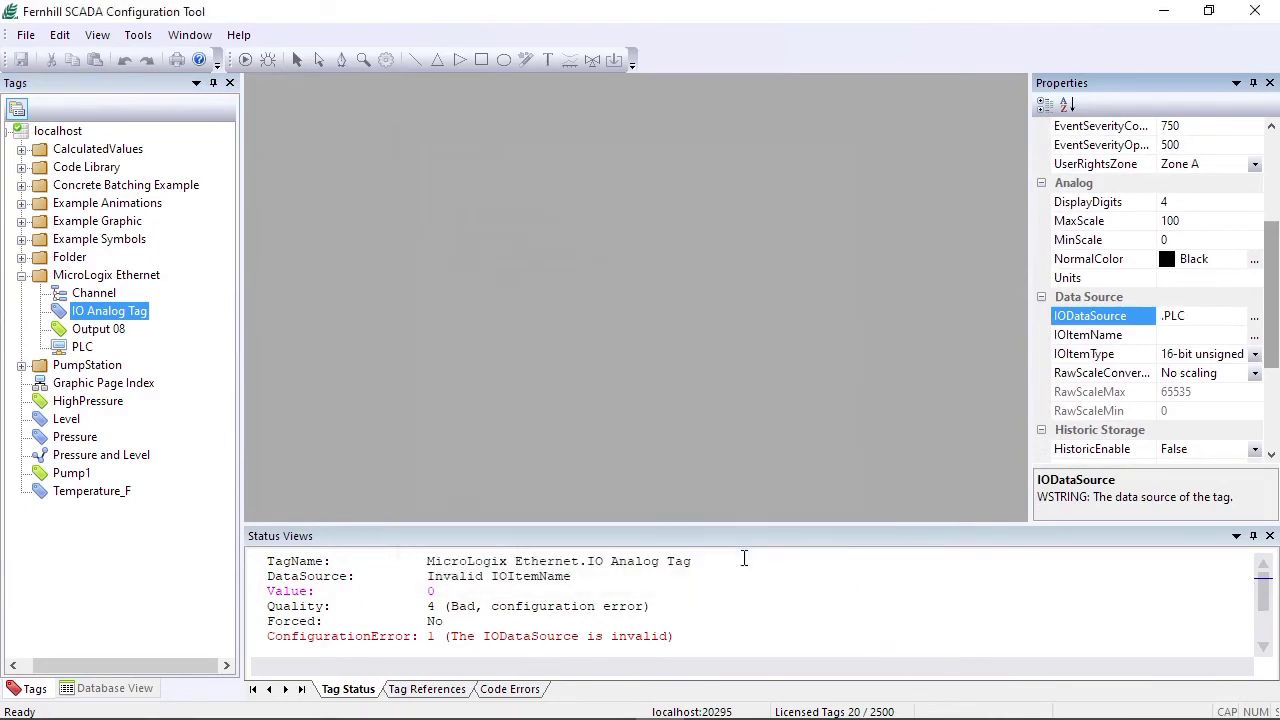
Set the IO Analog Tag's IOItemName to the Integer address N7:20, using file 7 and element 20.
left_click(1258, 338)
left_click(1254, 336)
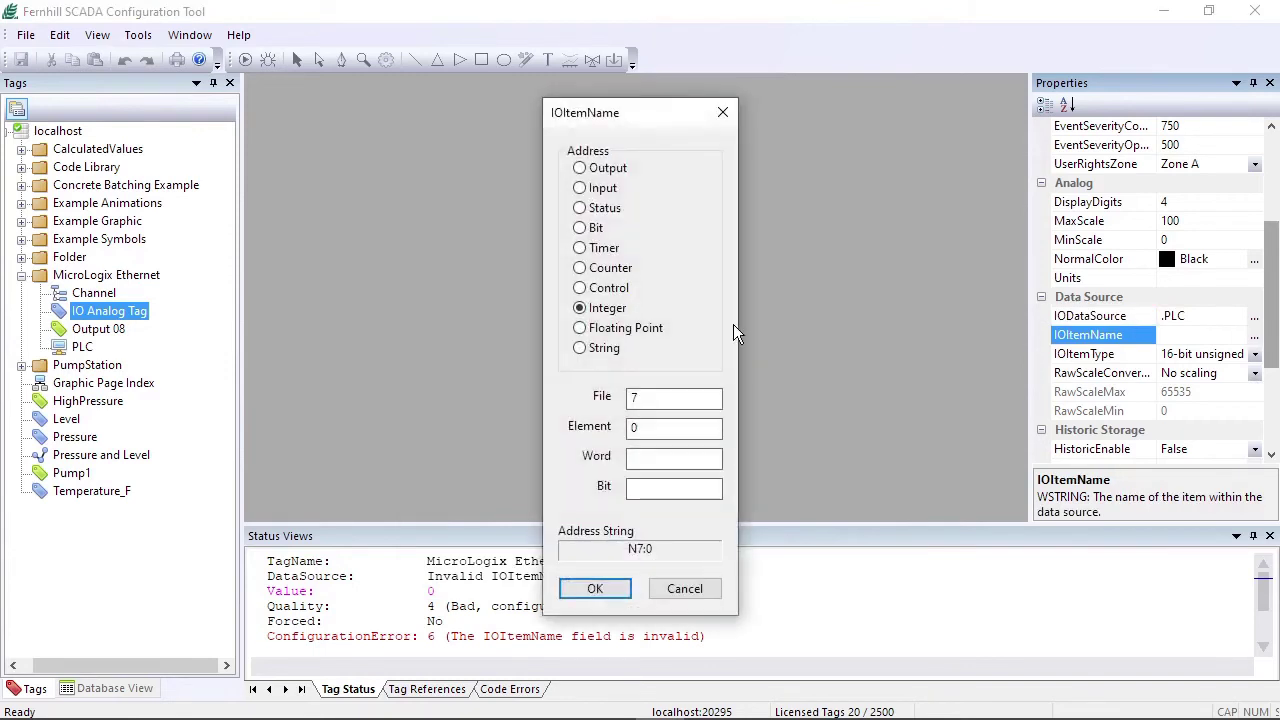
left_click_drag(658, 428, 576, 418)
type("20")
left_click(600, 590)
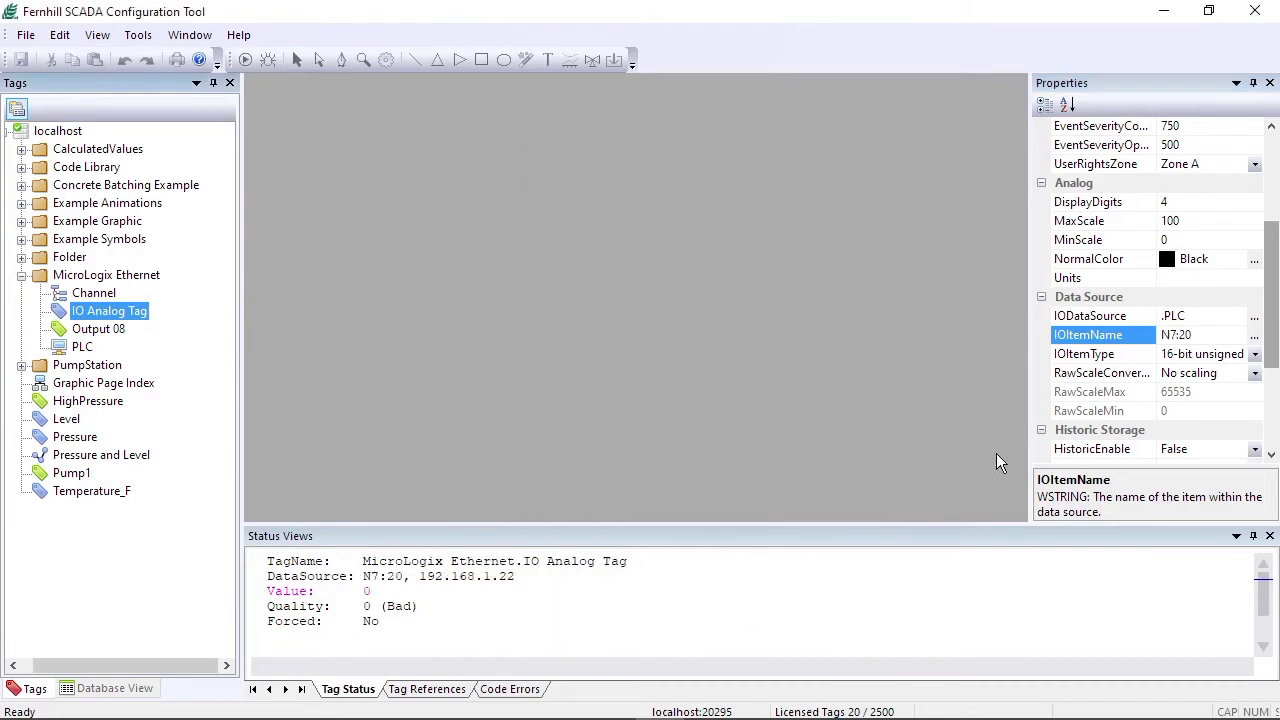
Review the IO Analog Tag's available IOItemType data formats and choose a raw scale conversion option.
left_click(1256, 360)
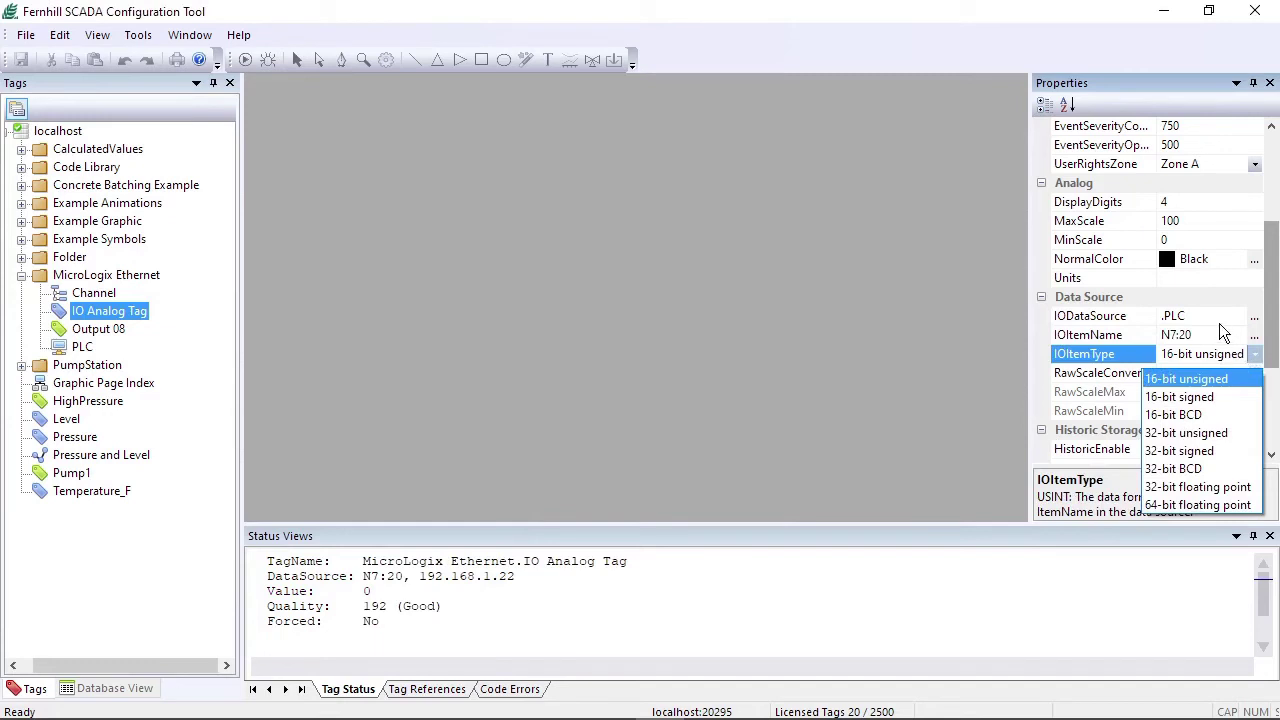
key("Escape")
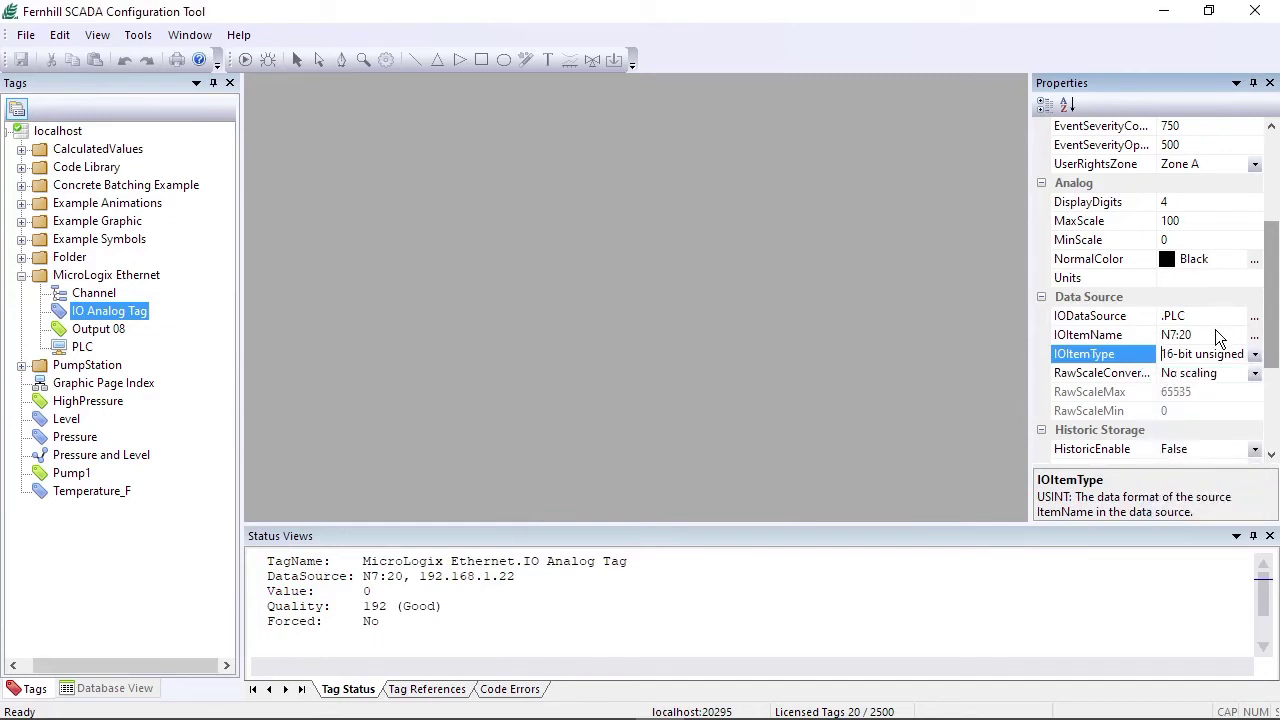
left_click(1255, 373)
left_click(1203, 418)
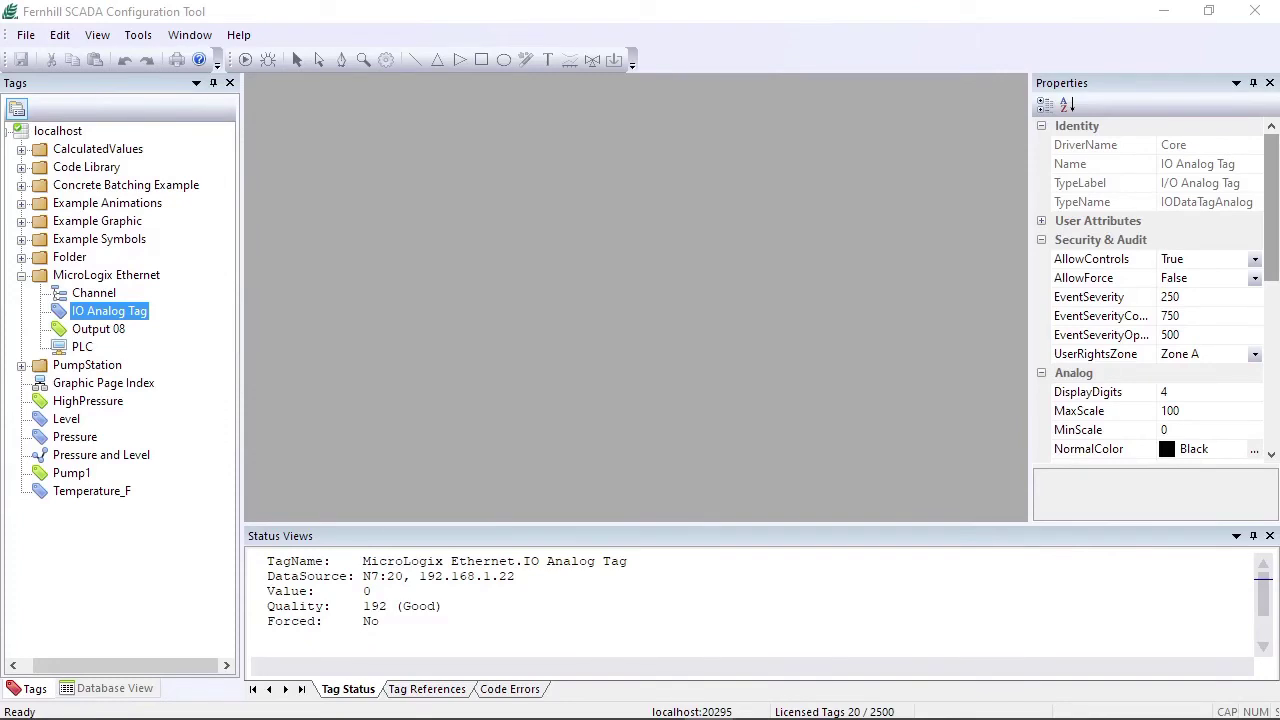
Add an I/O Word Tag to the MicroLogix Ethernet folder, keeping the default name IO Word Tag.
right_click(139, 280)
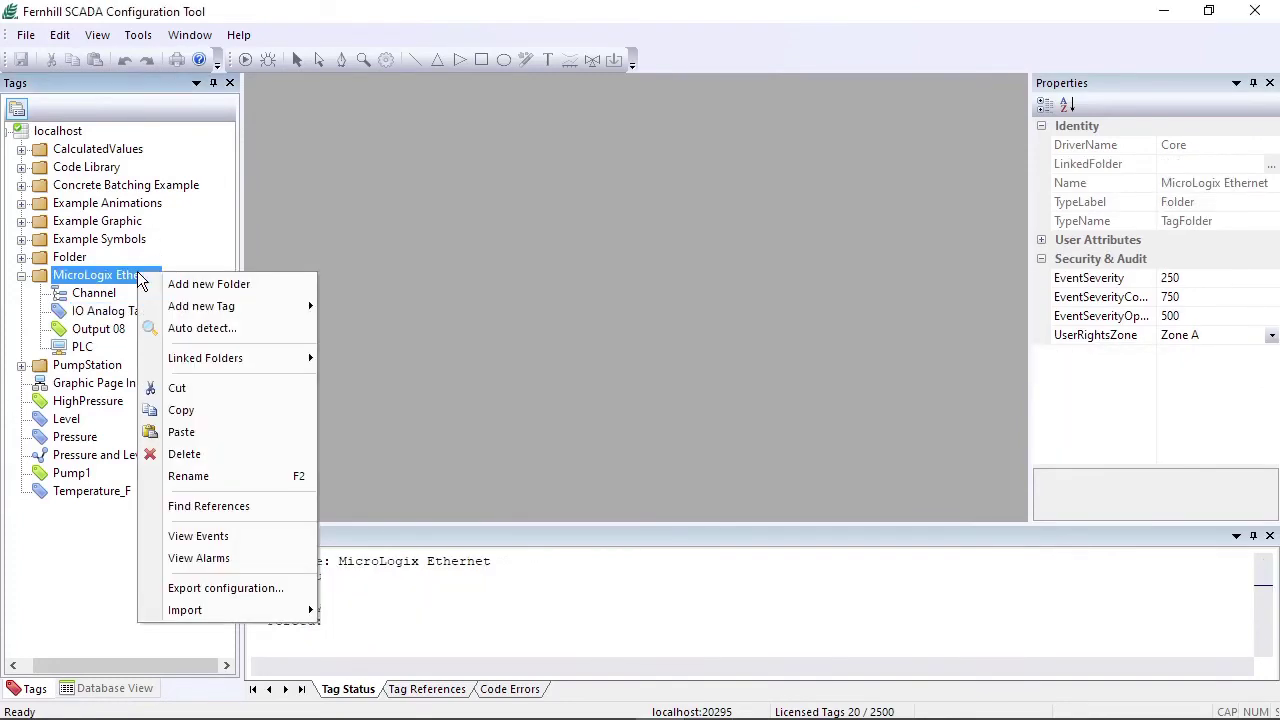
mouse_move(243, 310)
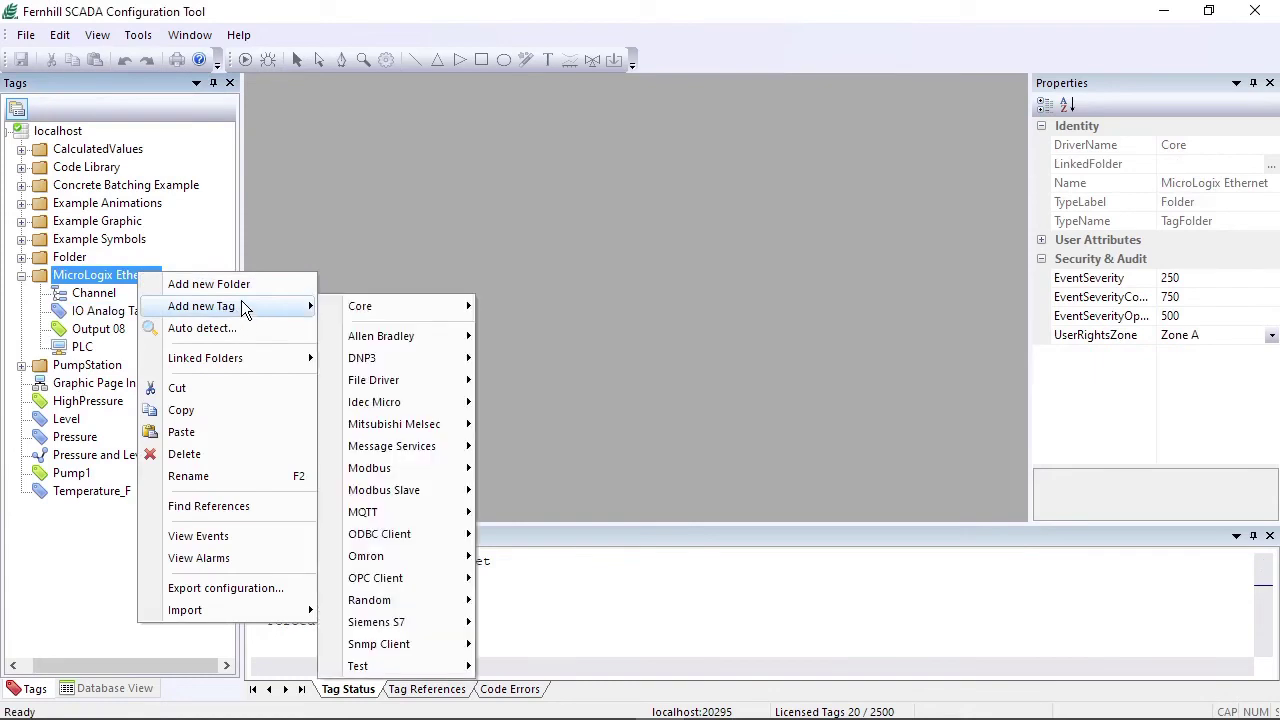
mouse_move(370, 305)
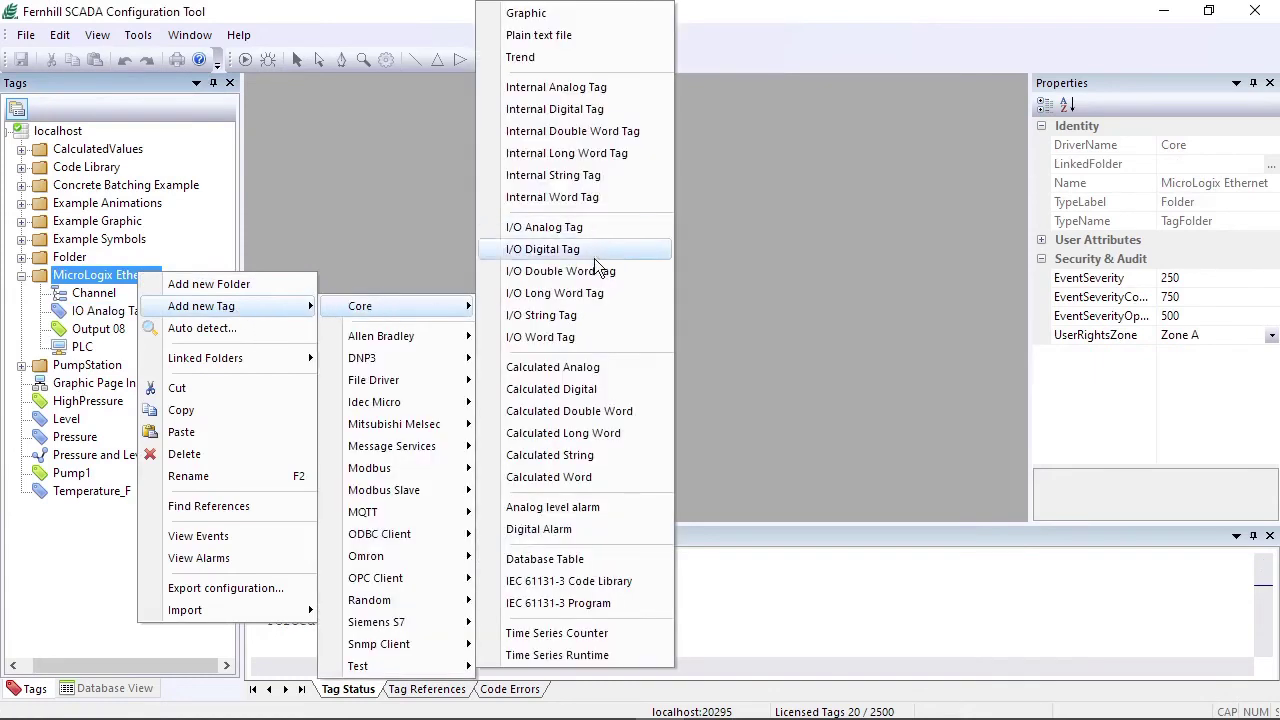
left_click(540, 337)
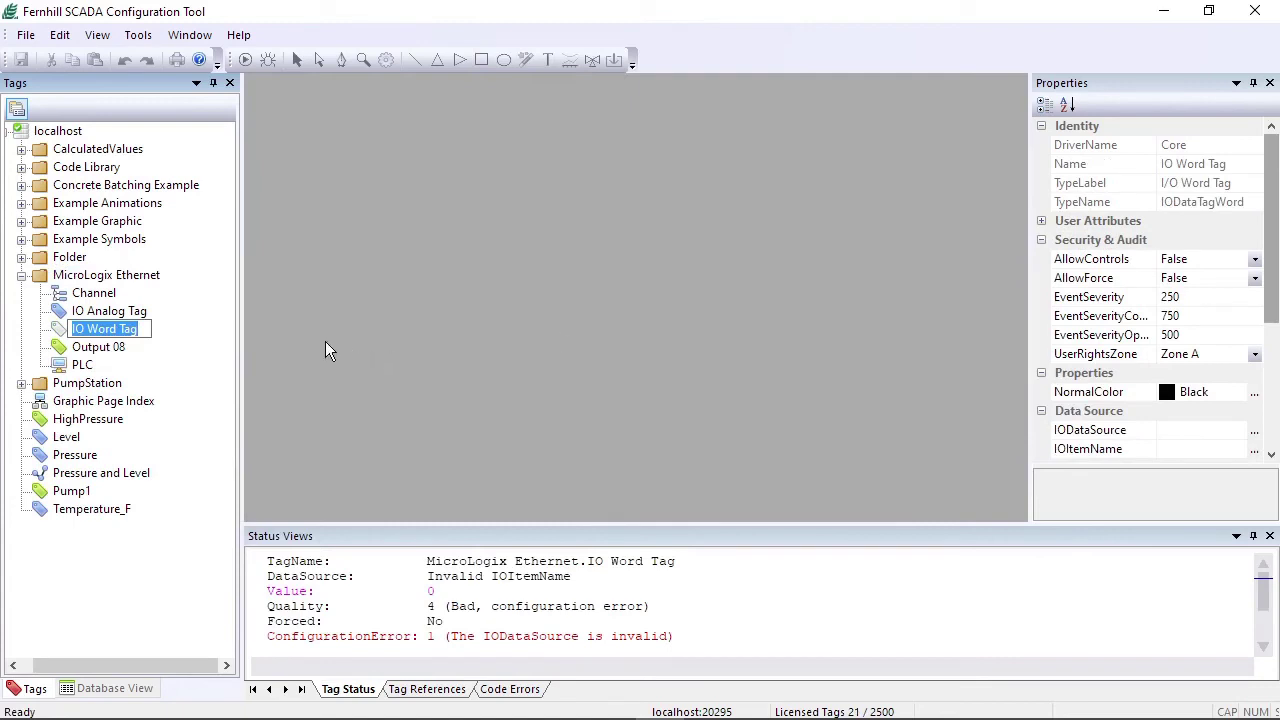
key("Return")
left_click_drag(1277, 263, 1277, 333)
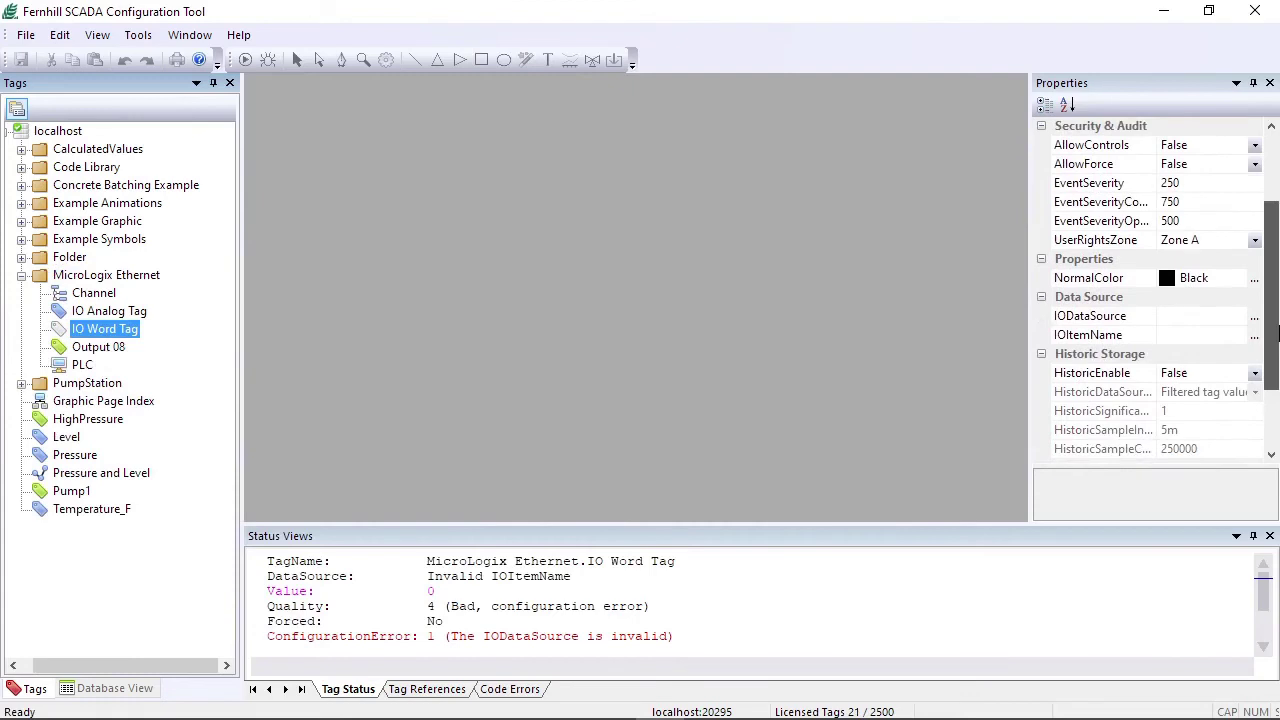
Set the IO Word Tag's IODataSource to the MicroLogix Ethernet PLC as the relative reference .PLC.
left_click(1254, 316)
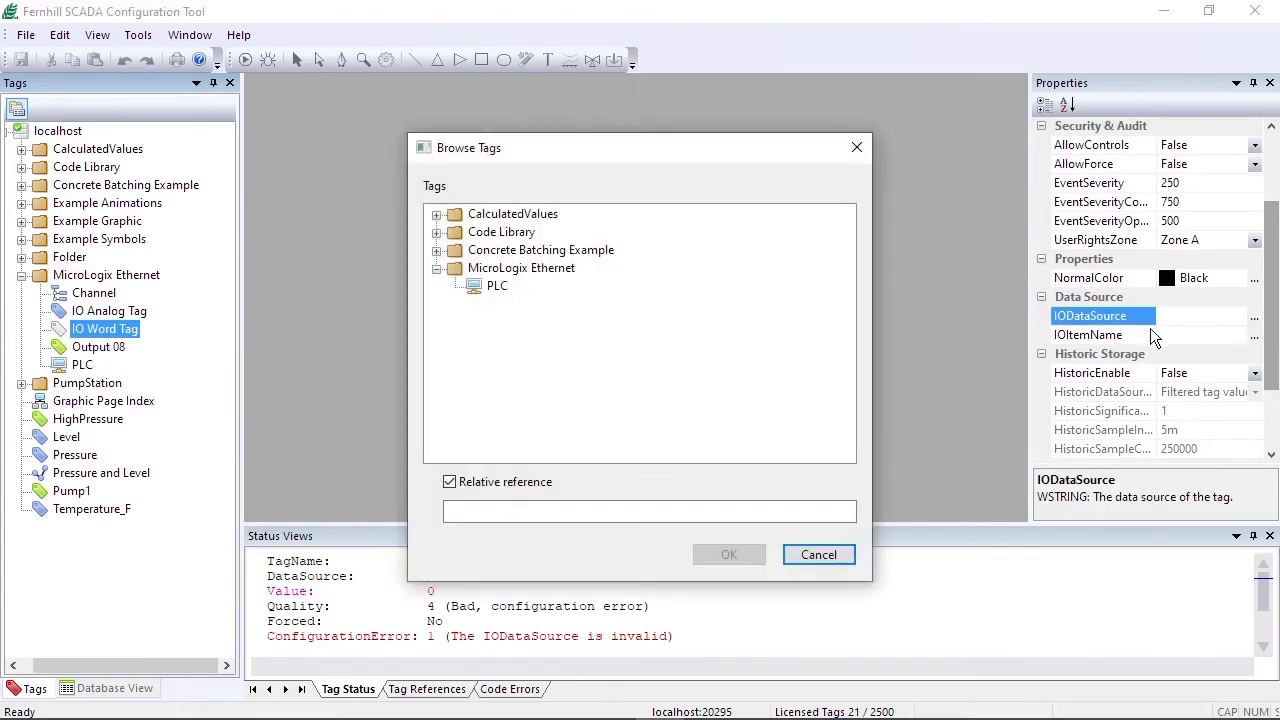
left_click(494, 288)
left_click(729, 555)
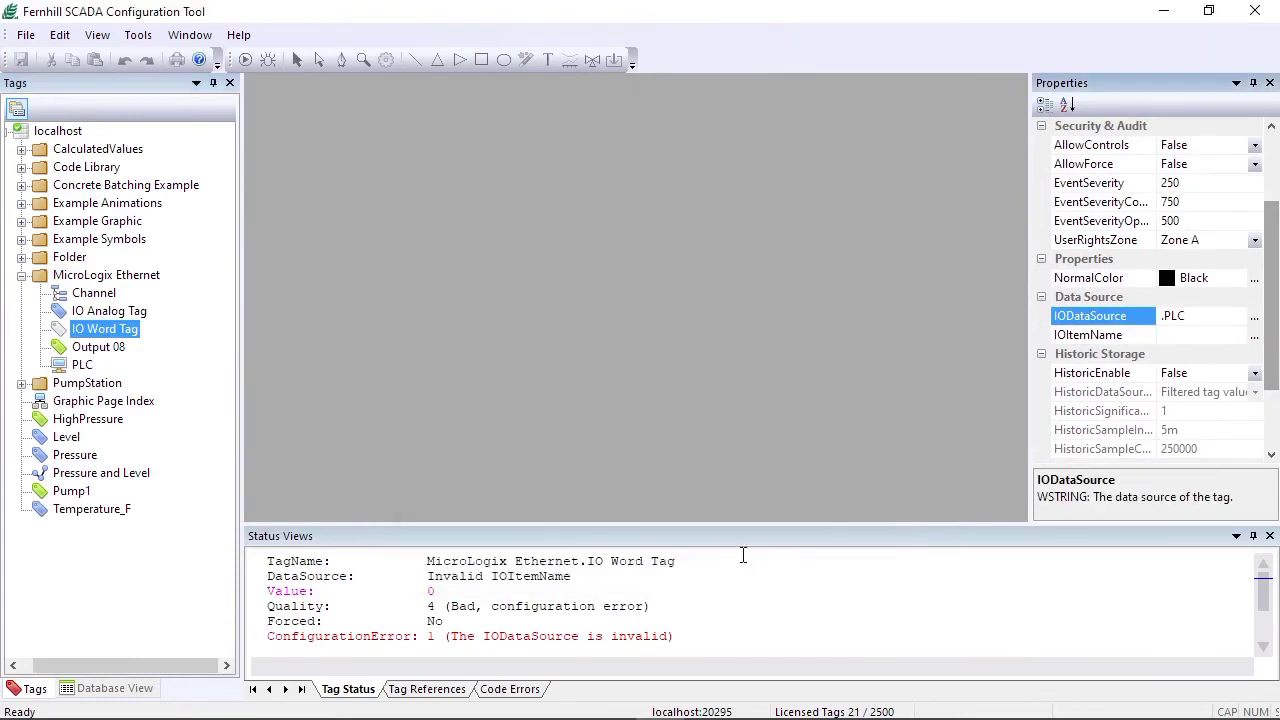
Set the IO Word Tag's IOItemName to the Integer address N7:20, using file 7 and element 20.
left_click(1254, 335)
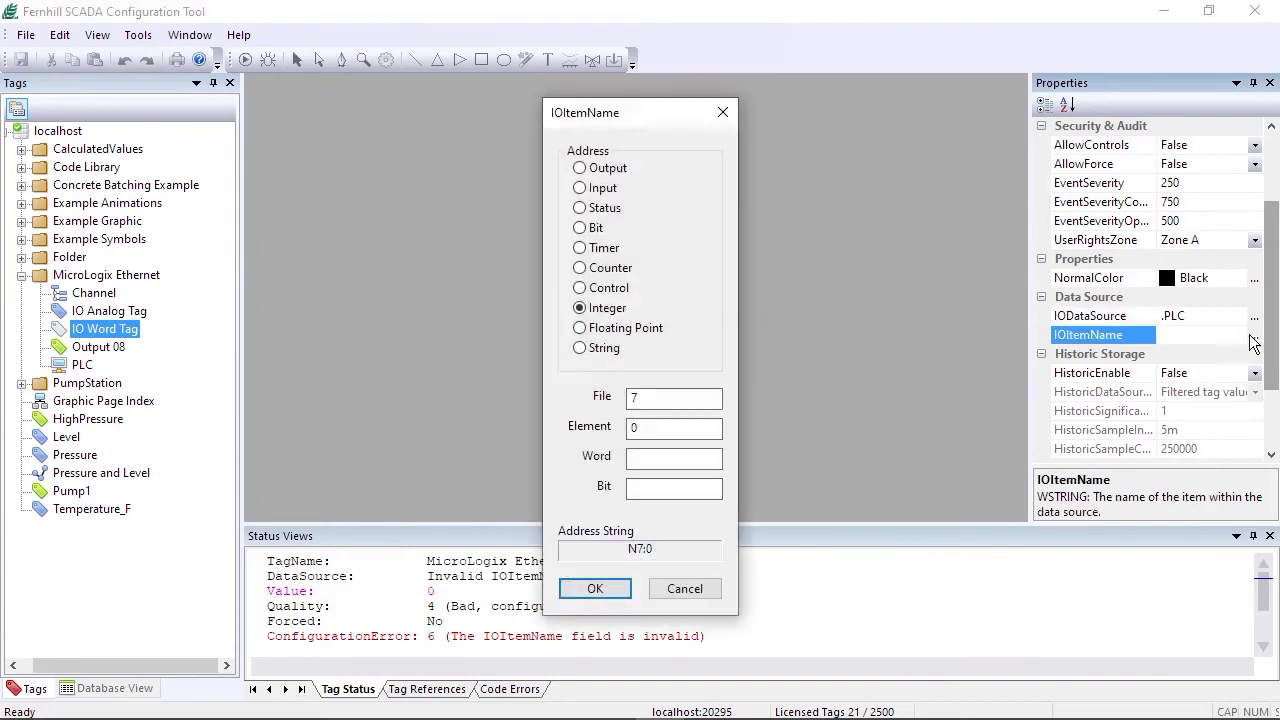
double_click(650, 427)
type("20")
left_click(595, 588)
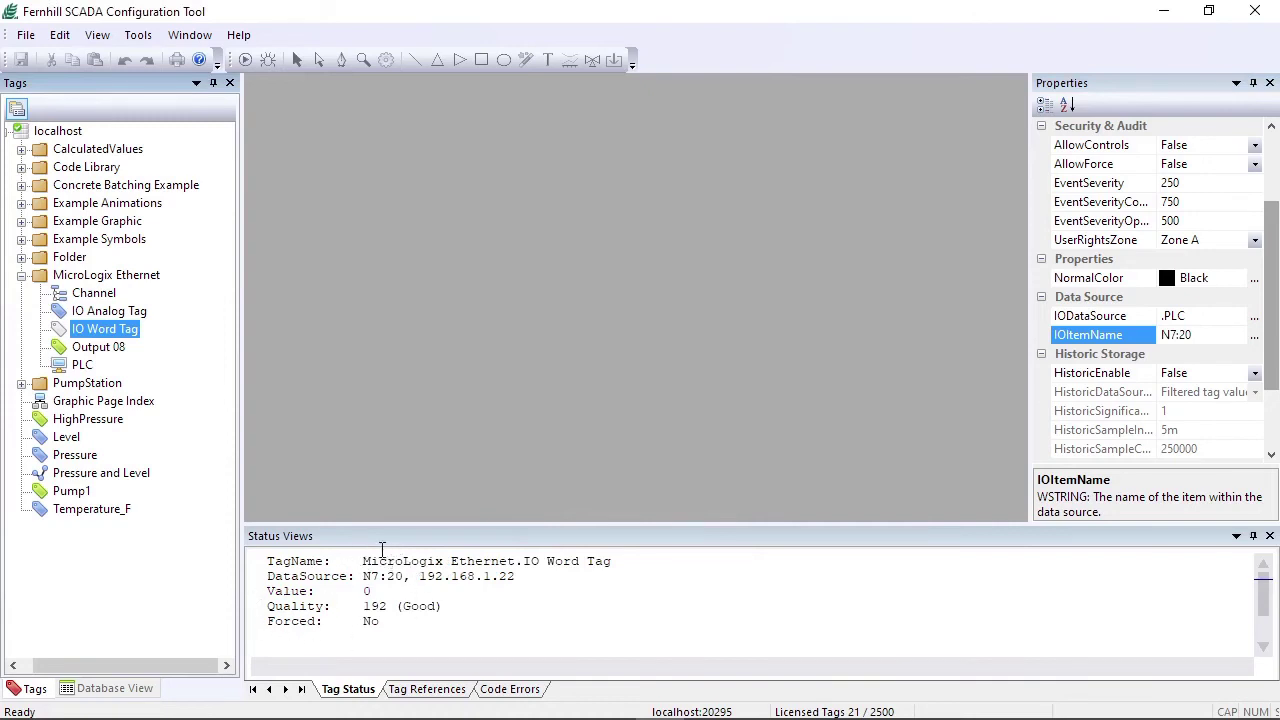
Write the value 100 to the IO Analog Tag and check the raw value of the IO Word Tag.
right_click(129, 313)
left_click(190, 533)
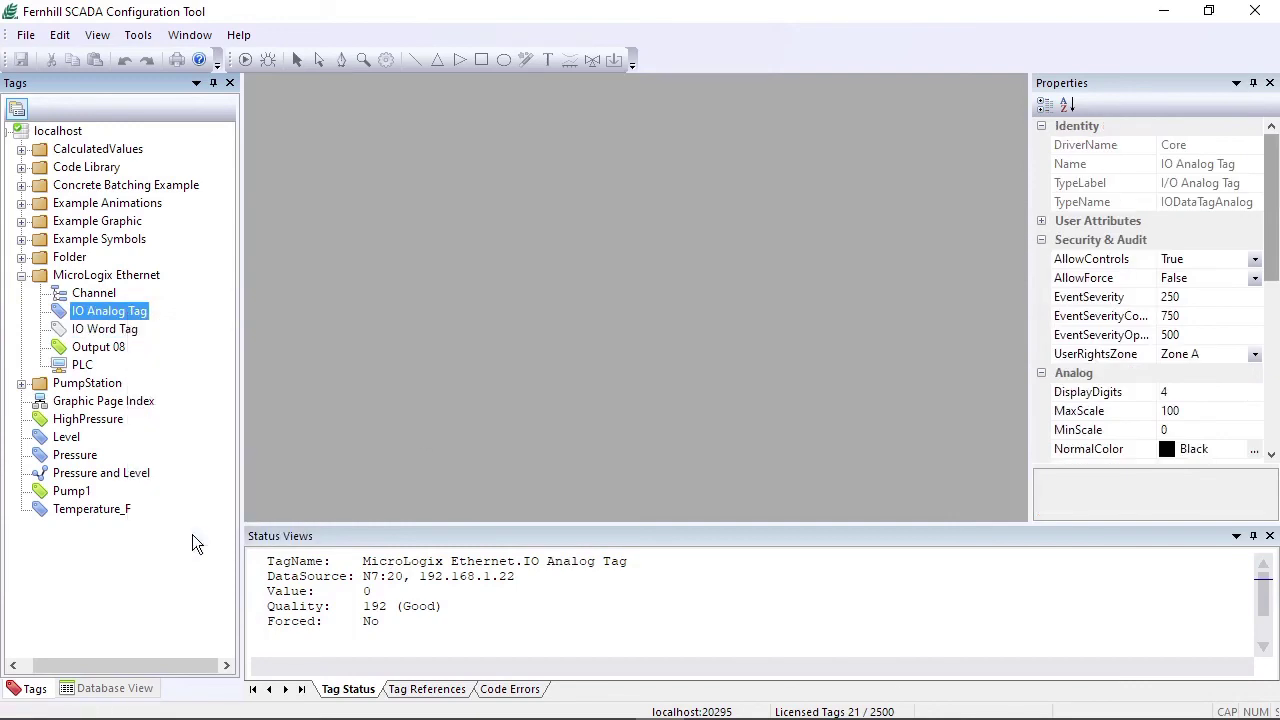
type("100")
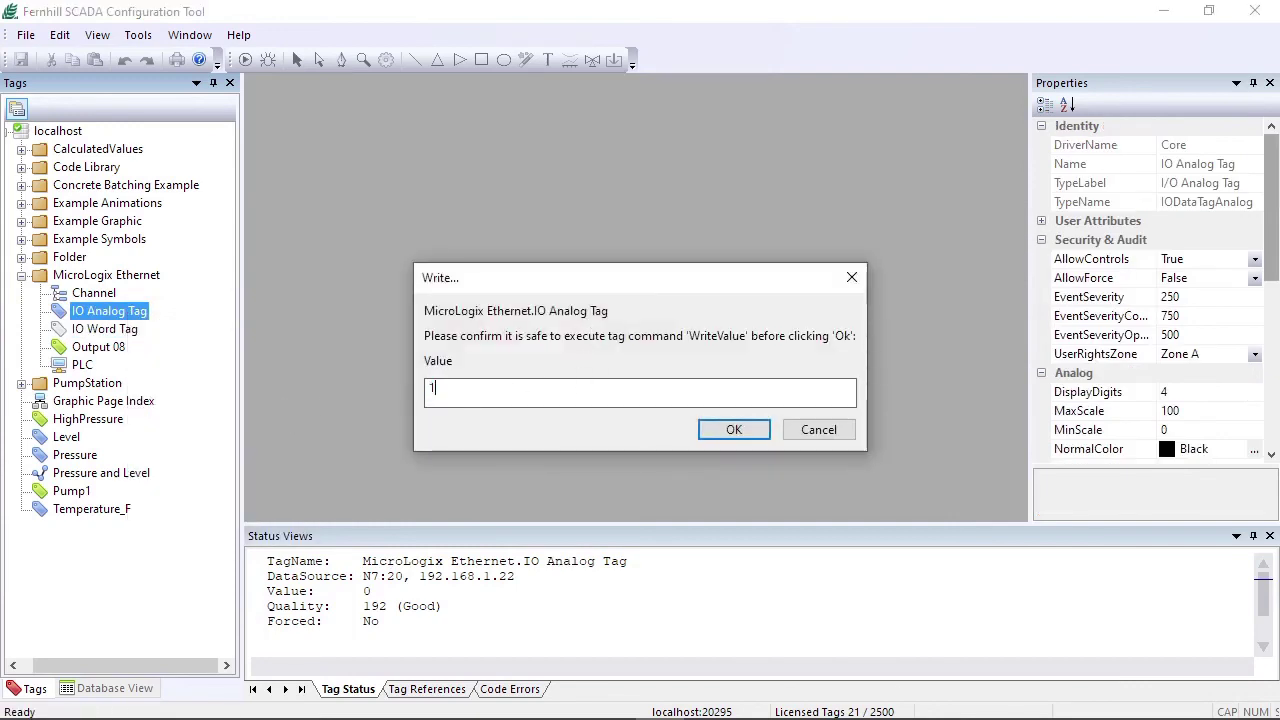
left_click(733, 426)
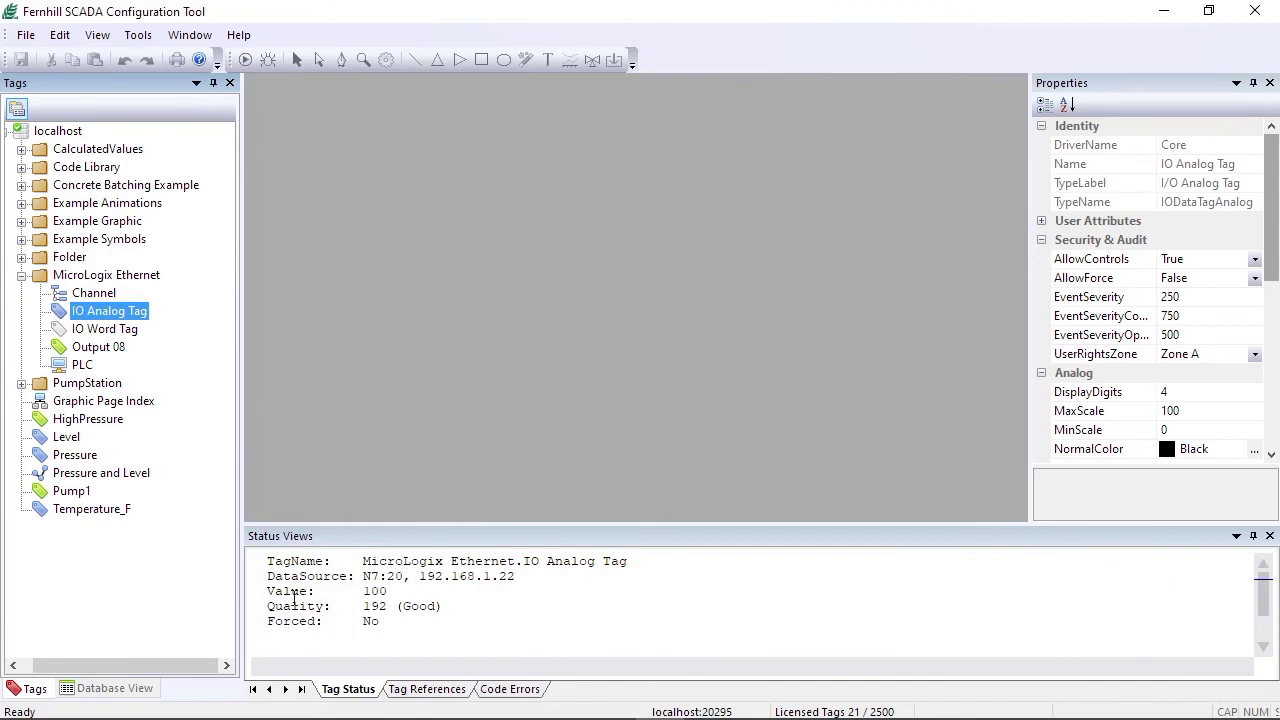
left_click(115, 333)
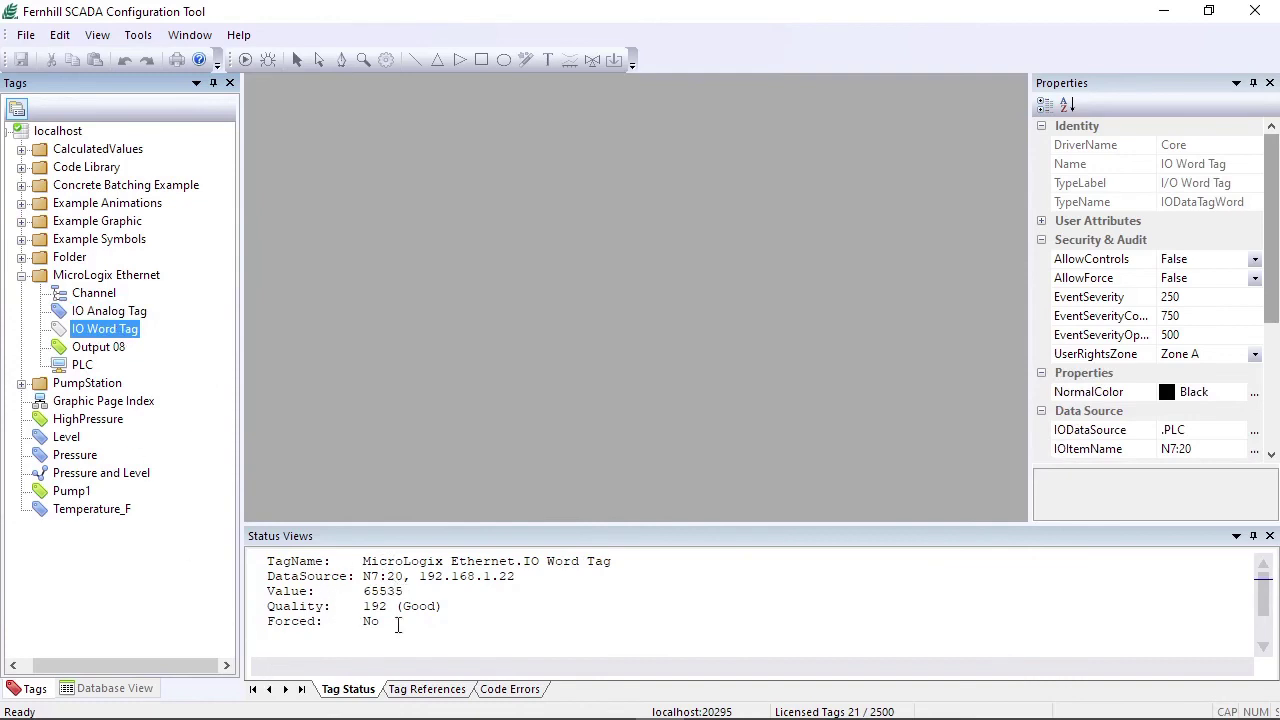
left_click_drag(361, 593, 405, 592)
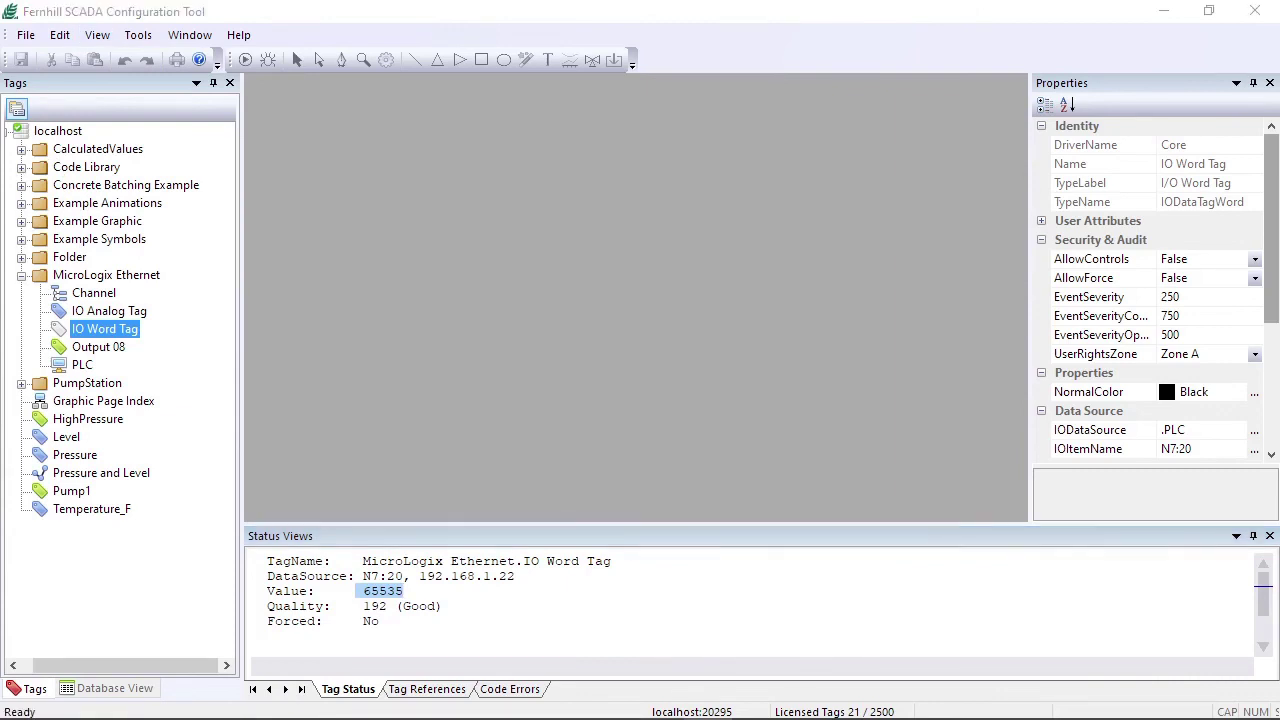
Open the Allen Bradley Driver topic in the Drivers section of the Fernhill SCADA help.
left_click(250, 38)
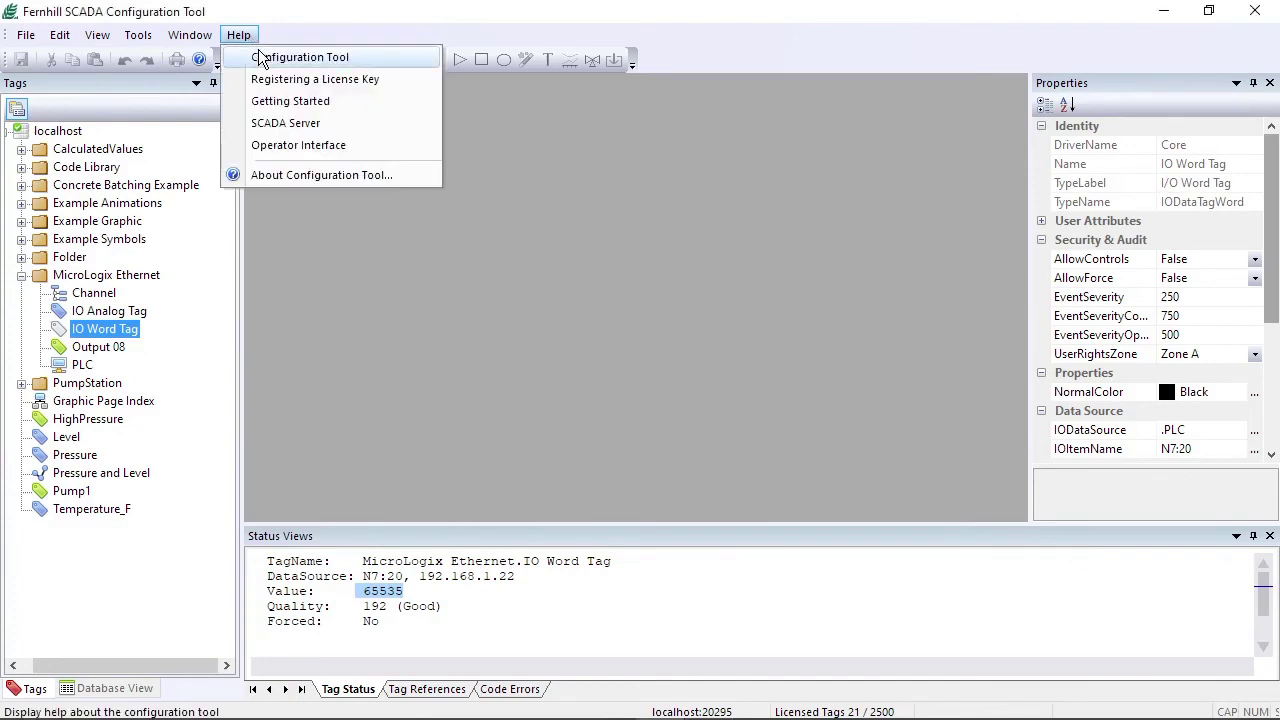
left_click(260, 58)
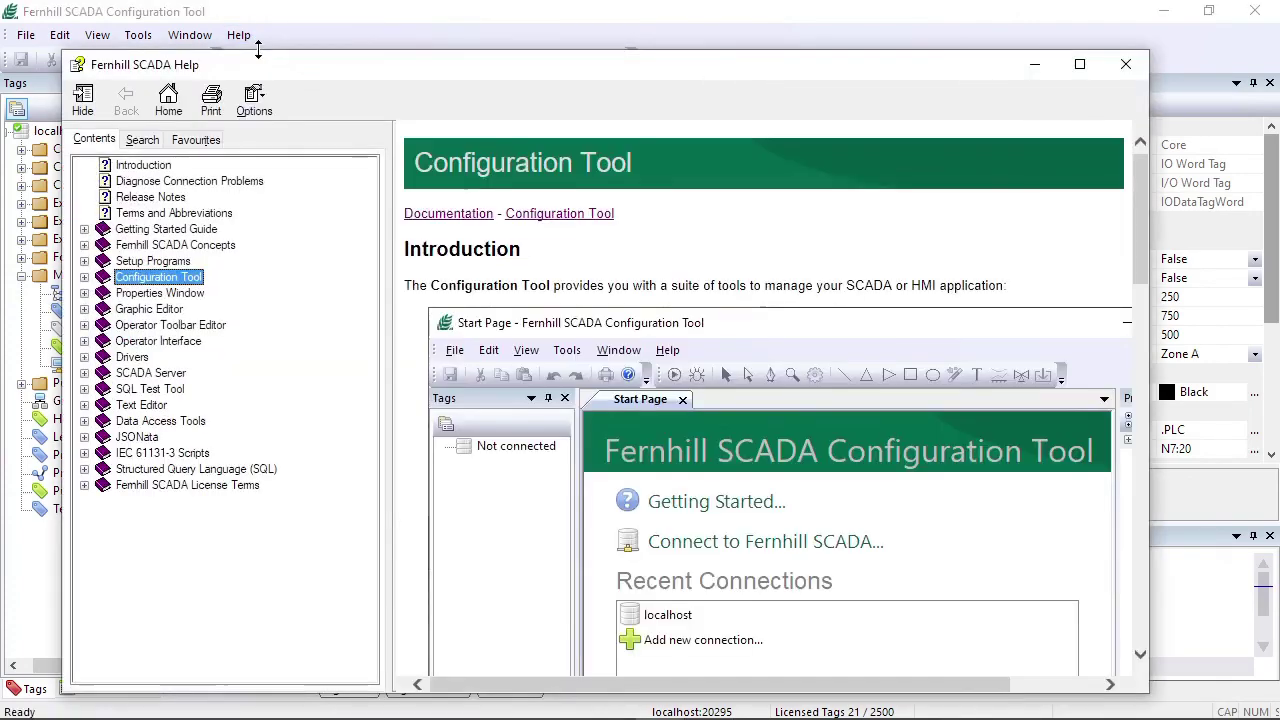
left_click(83, 358)
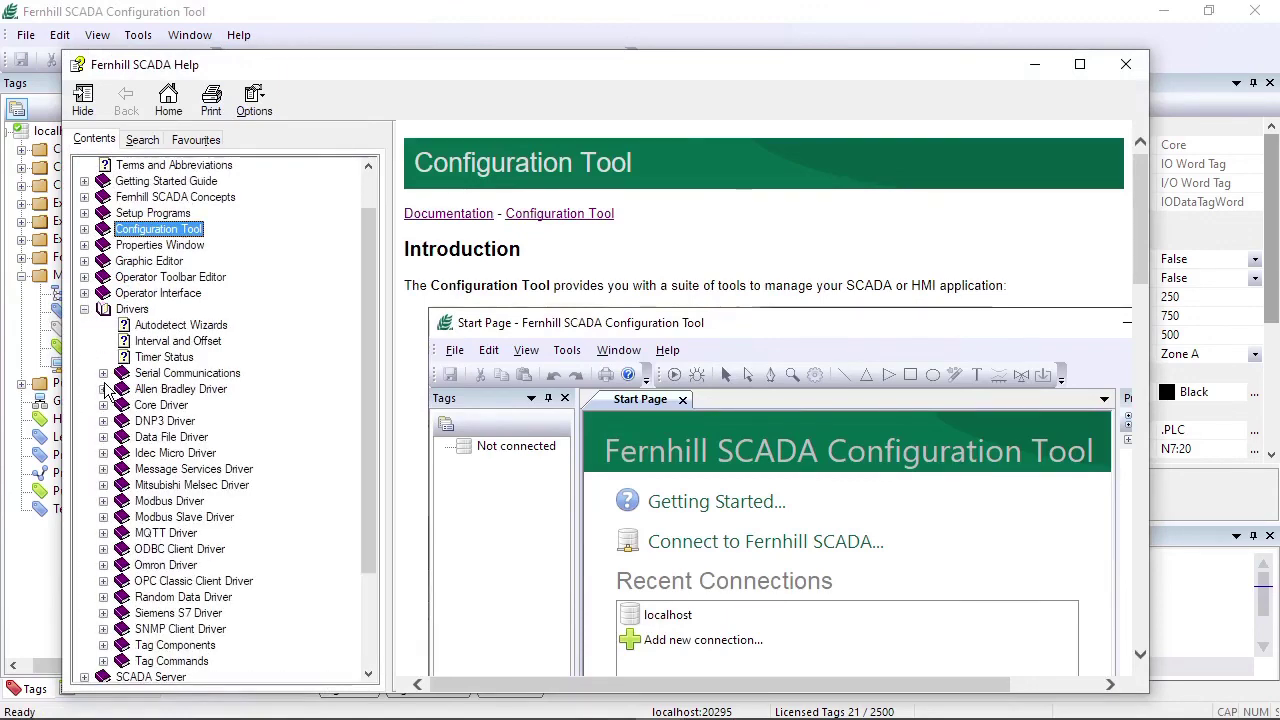
left_click(103, 389)
left_click(148, 392)
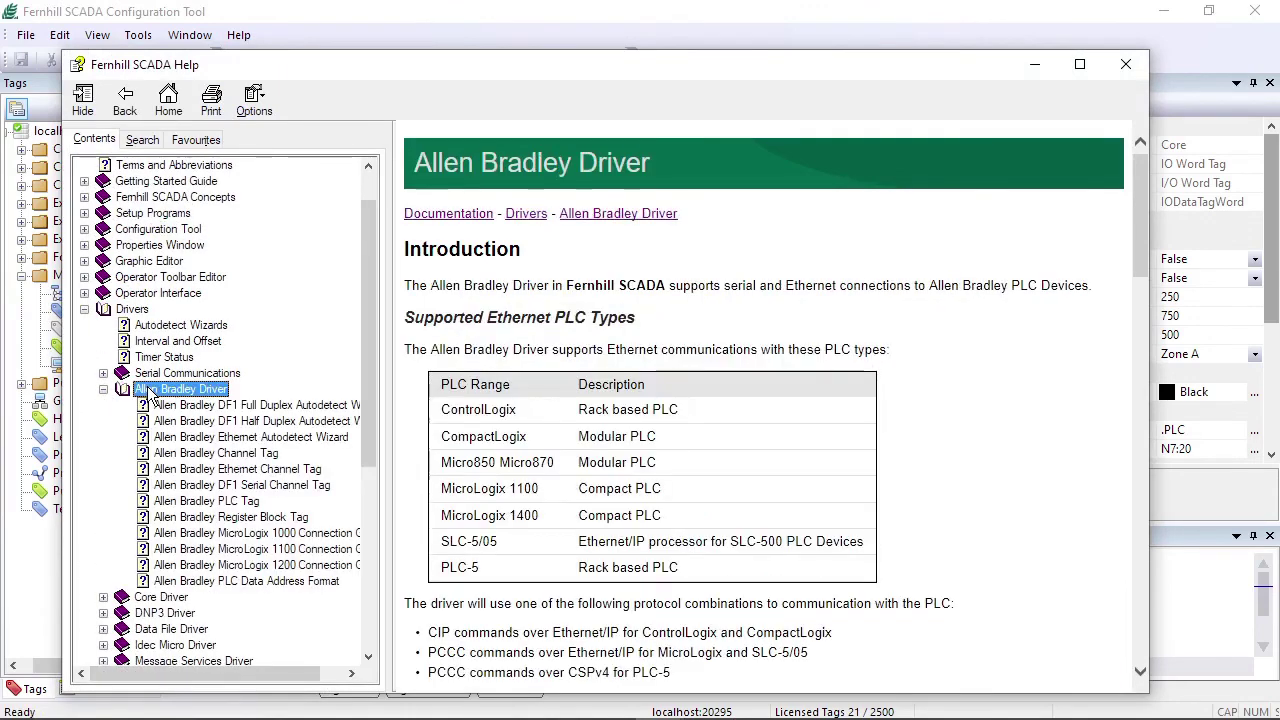